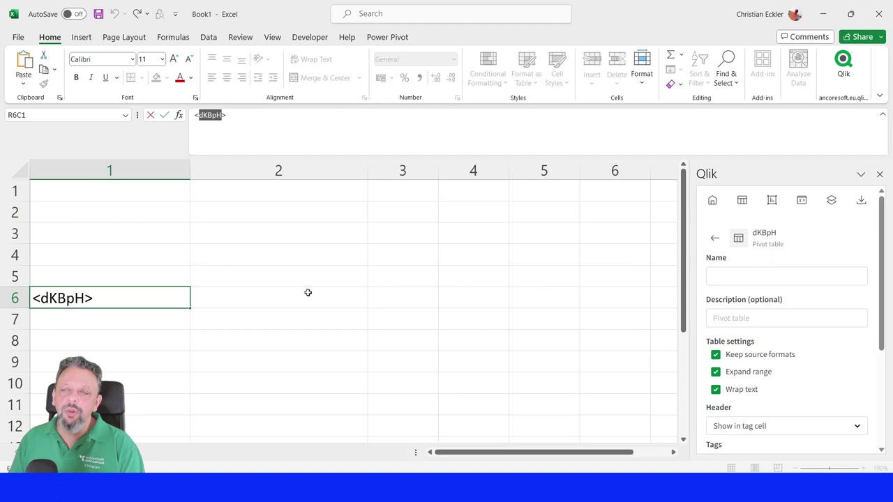
# Insert the <dKBpH> pivot table tag into cell R6C1 of the Excel report template
pyautogui.click(241, 127)
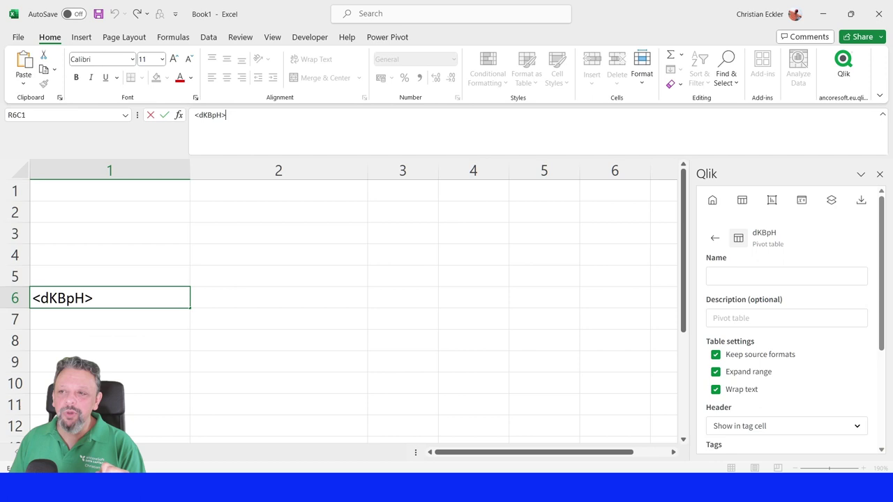
# Open the report preview in the browser designer, enlarged and zoomed to fit the whole page
pyautogui.hotkey('alt', 'Tab')
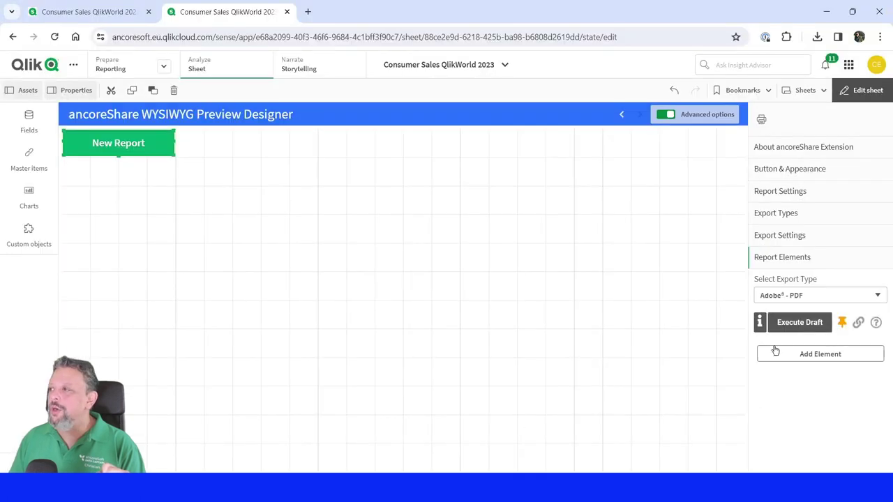
pyautogui.click(845, 325)
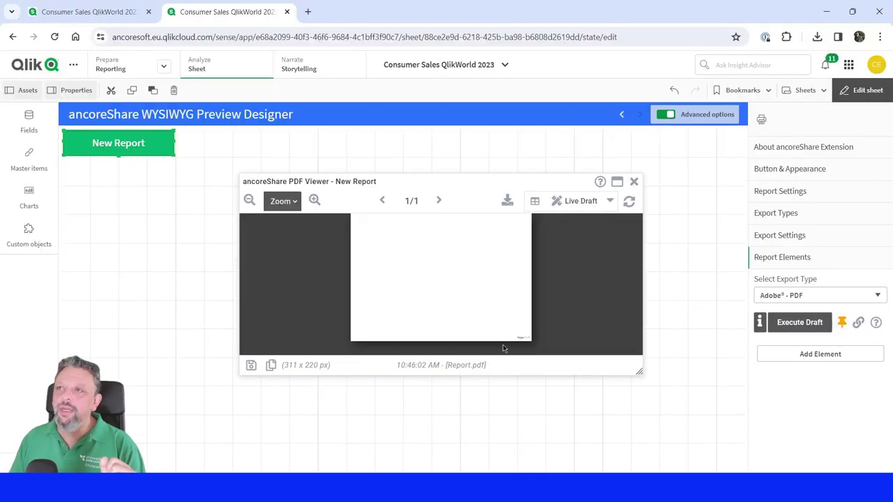
pyautogui.click(616, 182)
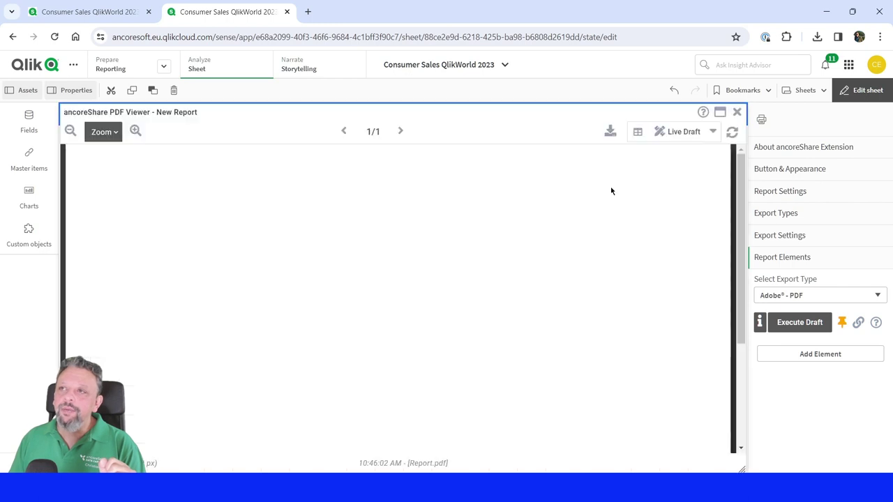
pyautogui.click(116, 133)
pyautogui.click(119, 152)
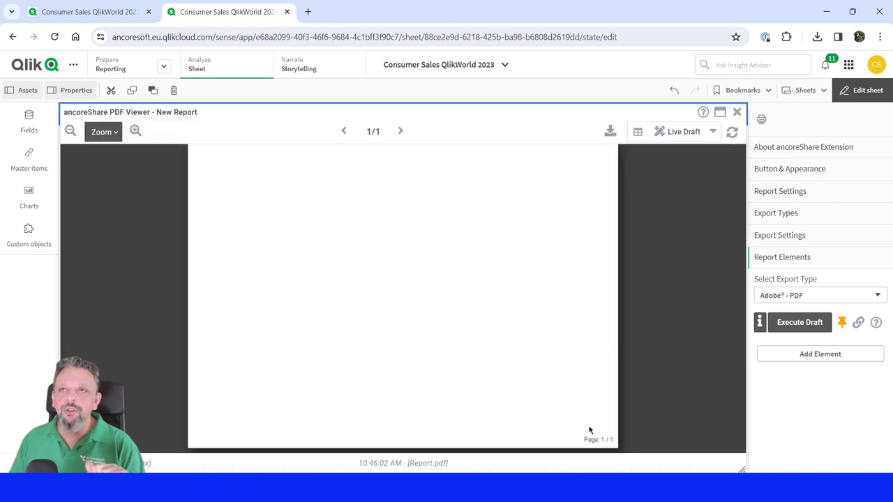
# Add the Sales Rep Sales vs Budget pivot table as an element sized as Percent of page size
pyautogui.click(789, 357)
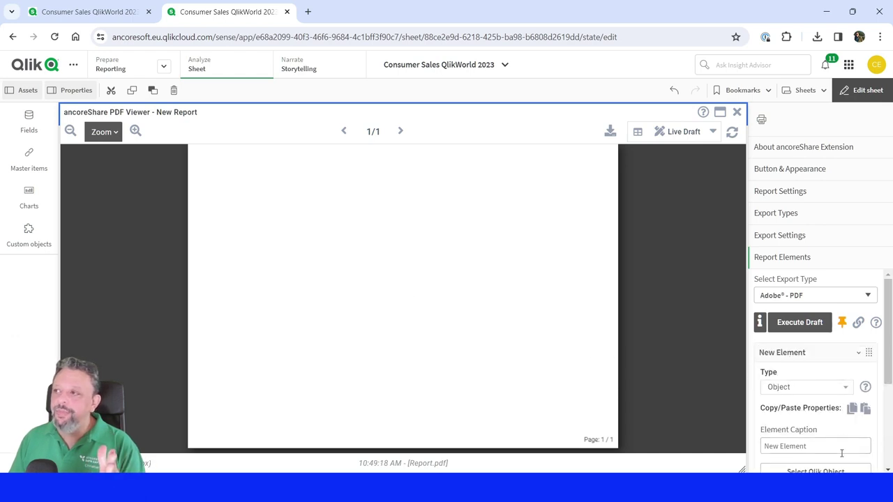
pyautogui.click(815, 469)
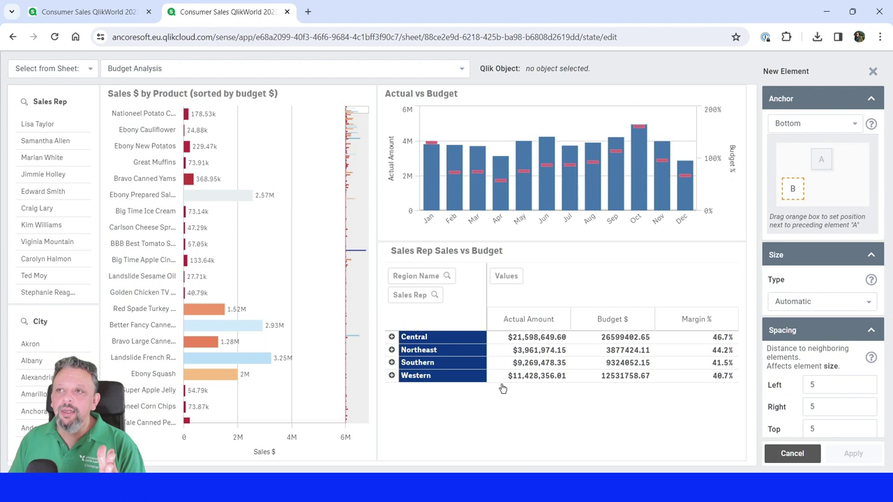
pyautogui.click(631, 297)
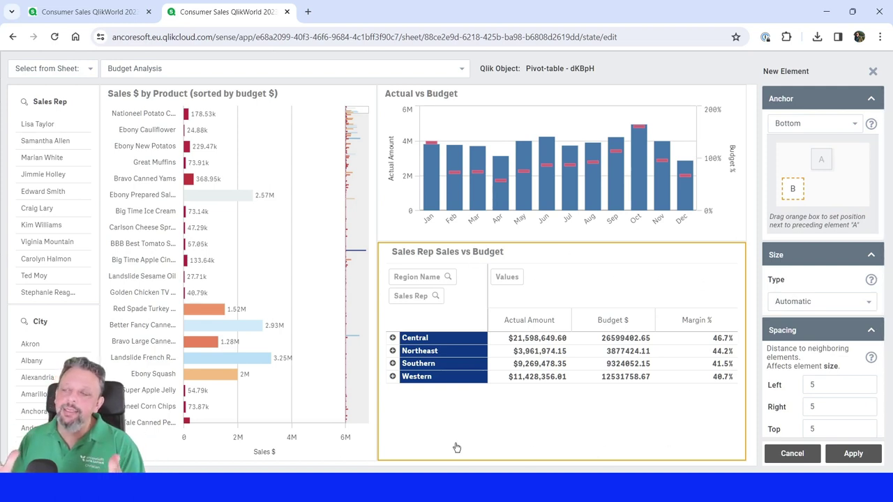
pyautogui.click(808, 304)
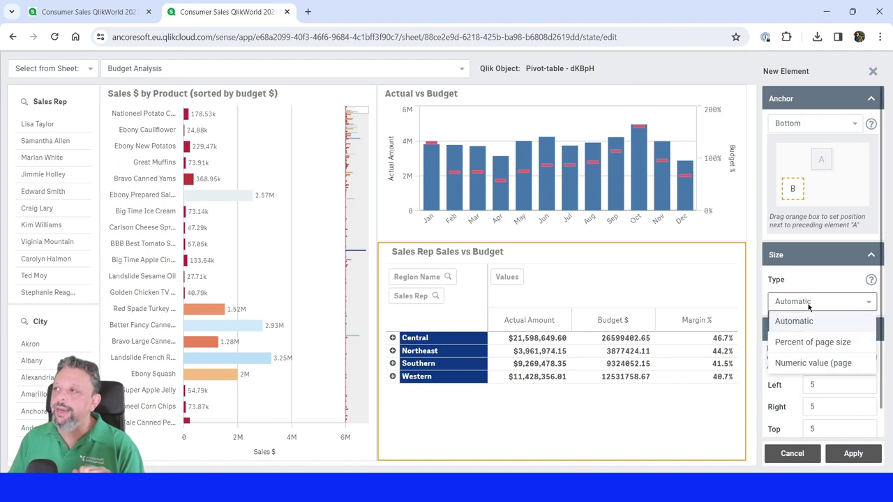
pyautogui.click(807, 342)
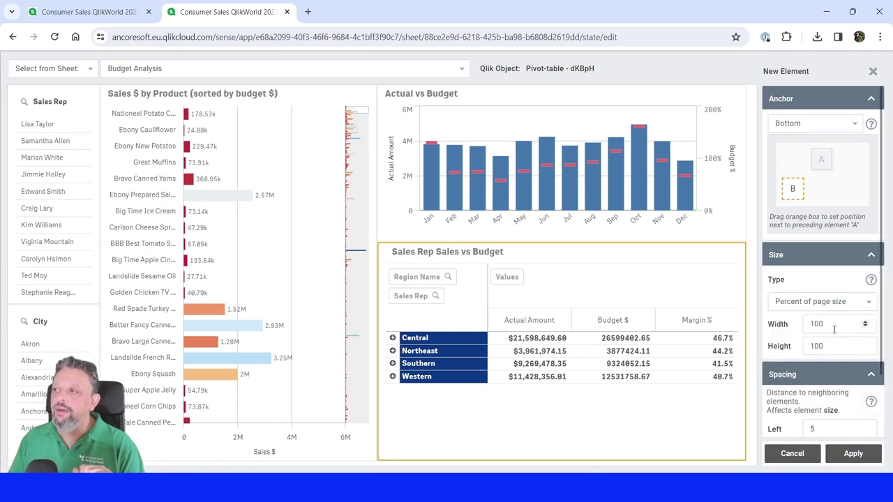
pyautogui.click(852, 454)
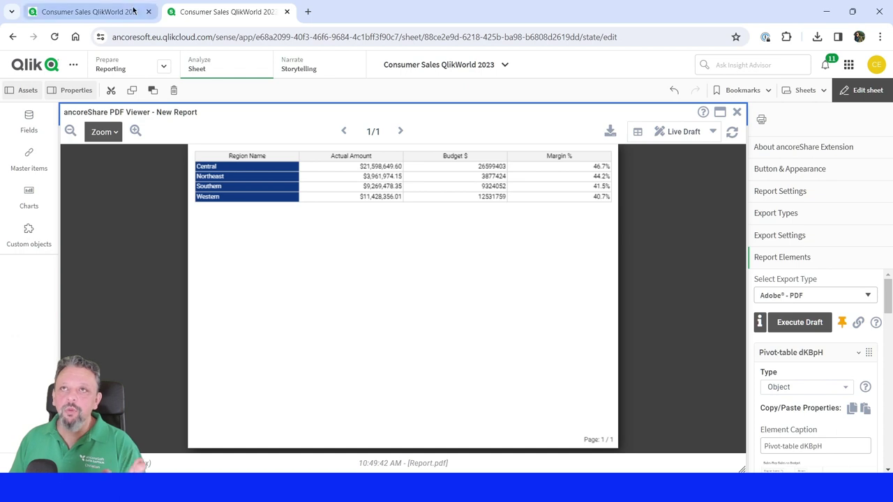
# On the Budget Analysis sheet, move Sales Rep ahead of Region Name and expand the first rep by region
pyautogui.click(109, 11)
pyautogui.moveTo(478, 324); pyautogui.dragTo(499, 302)
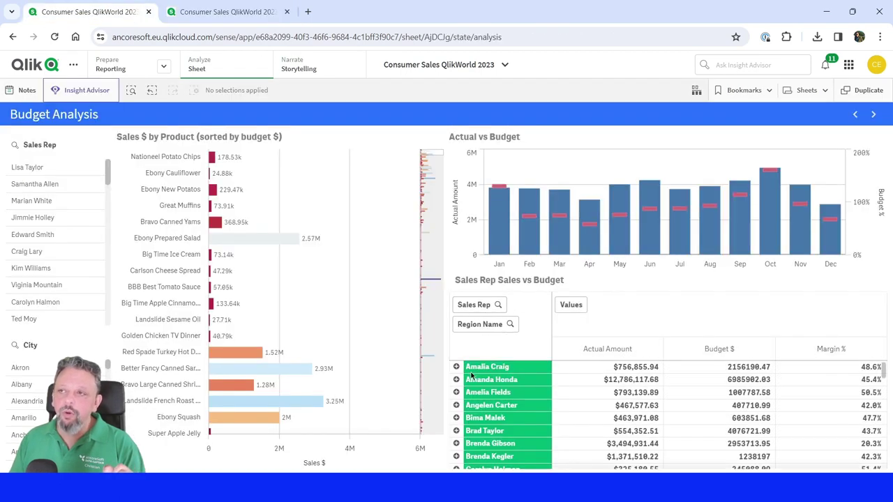
pyautogui.click(456, 367)
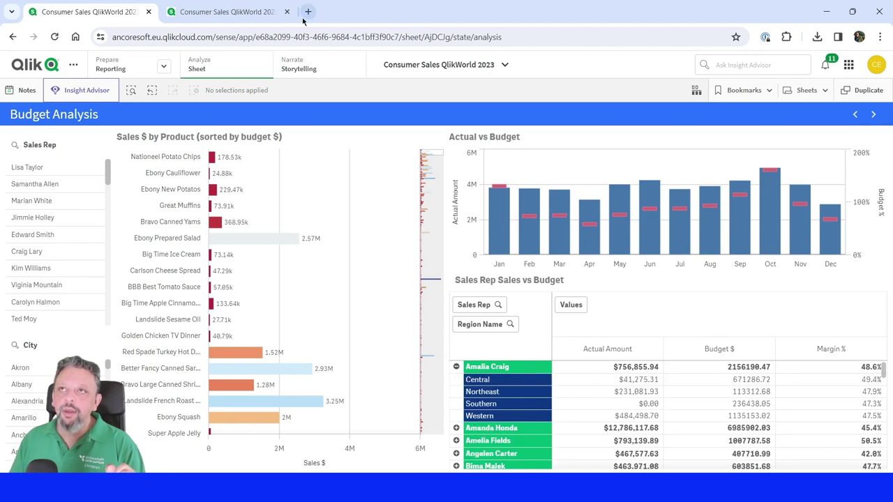
# Refresh the report's Live Draft, then return to the Budget Analysis sheet
pyautogui.click(237, 11)
pyautogui.click(678, 131)
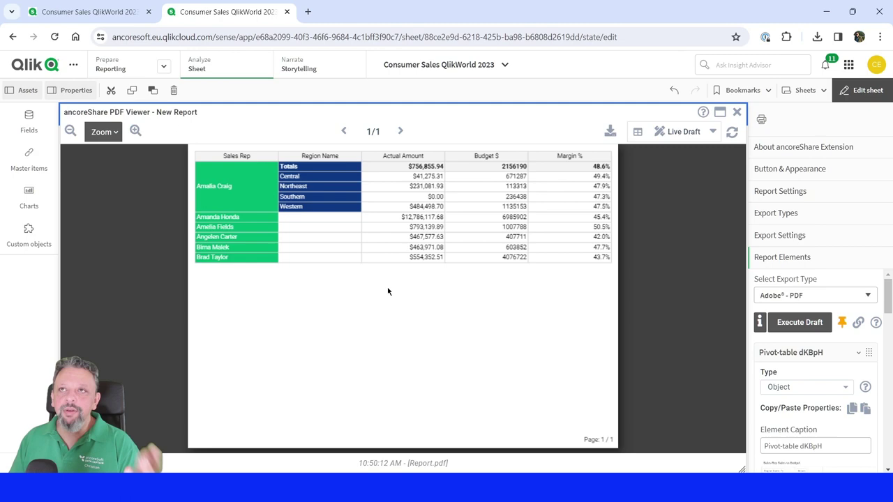
pyautogui.click(101, 12)
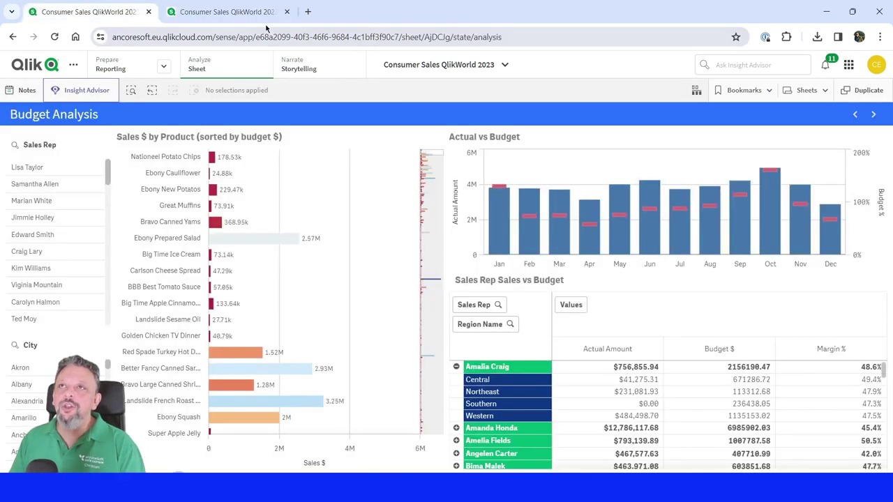
# Add a column style with header styling on, fill #2196F3 and font colour #FFFFFF
pyautogui.click(223, 12)
pyautogui.scroll(-5, 809, 376)
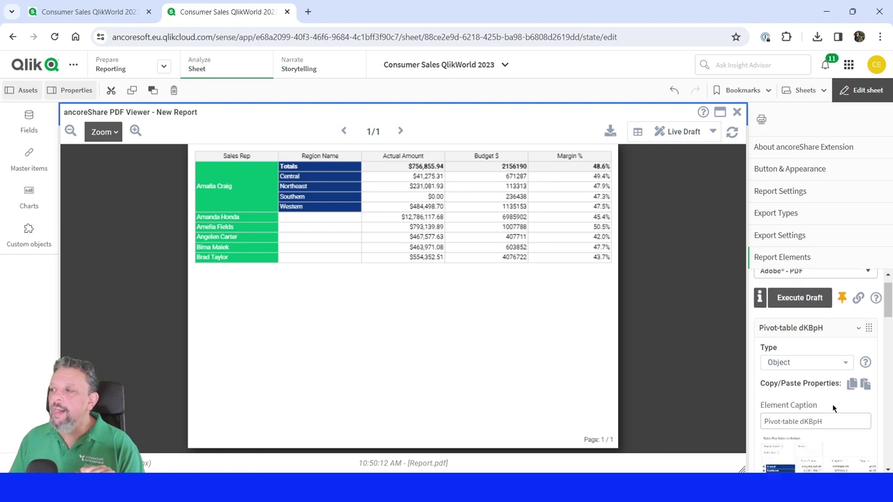
pyautogui.scroll(-5, 805, 362)
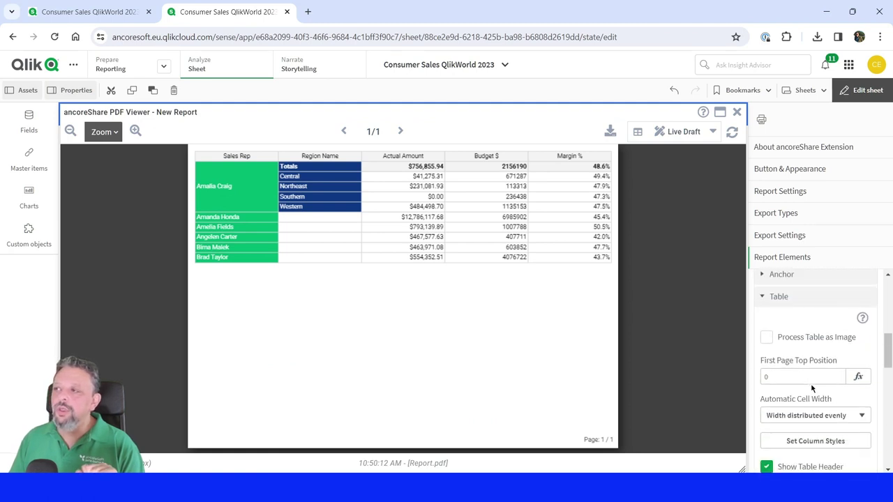
pyautogui.click(790, 305)
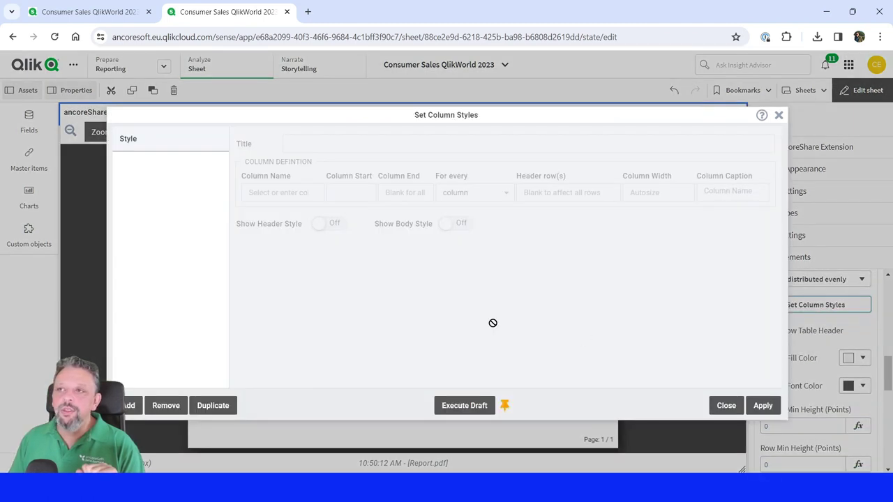
pyautogui.click(129, 405)
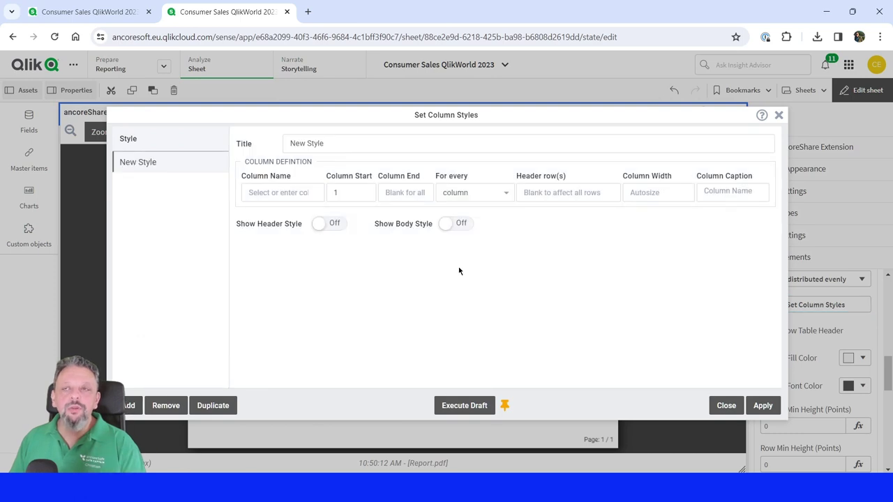
pyautogui.click(333, 224)
pyautogui.click(341, 278)
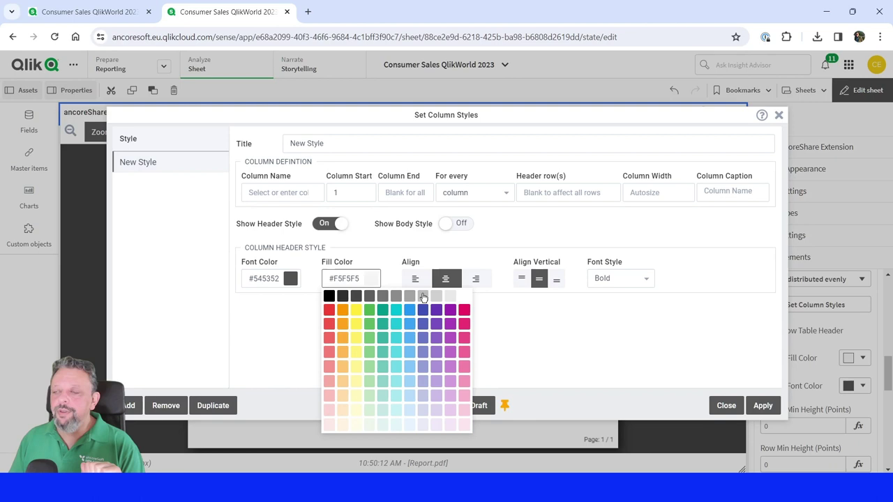
pyautogui.click(412, 316)
pyautogui.click(269, 278)
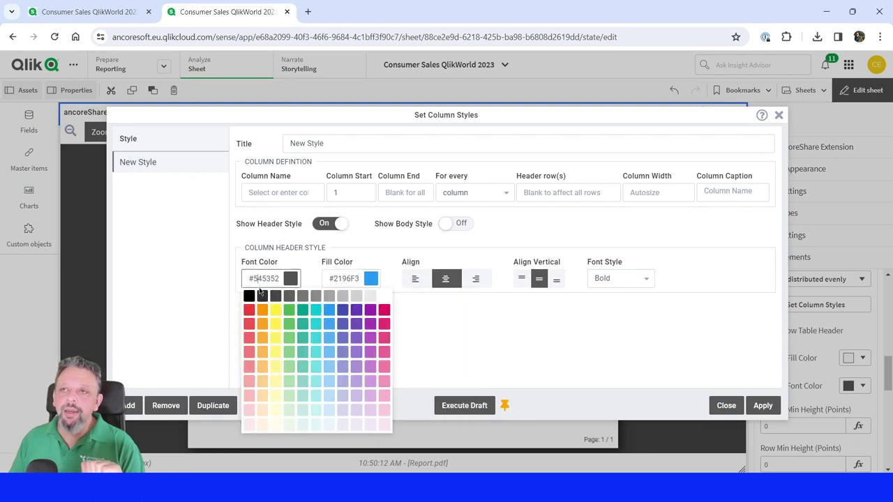
pyautogui.click(383, 302)
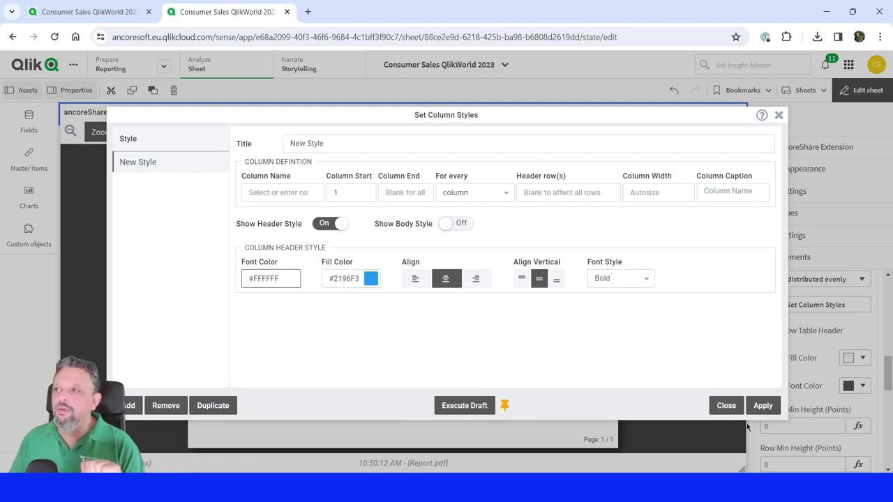
pyautogui.click(761, 406)
pyautogui.click(725, 406)
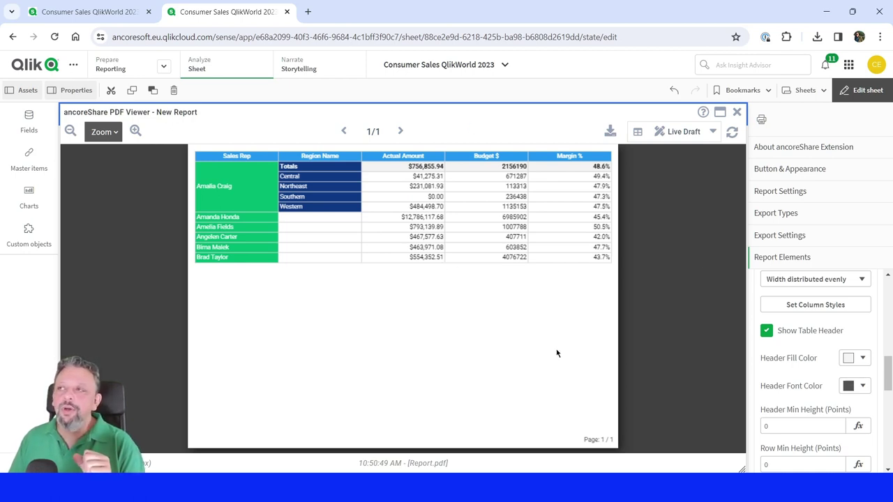
# Generate a full preview, page through its three pages, then download and open Report (1).pdf
pyautogui.click(712, 131)
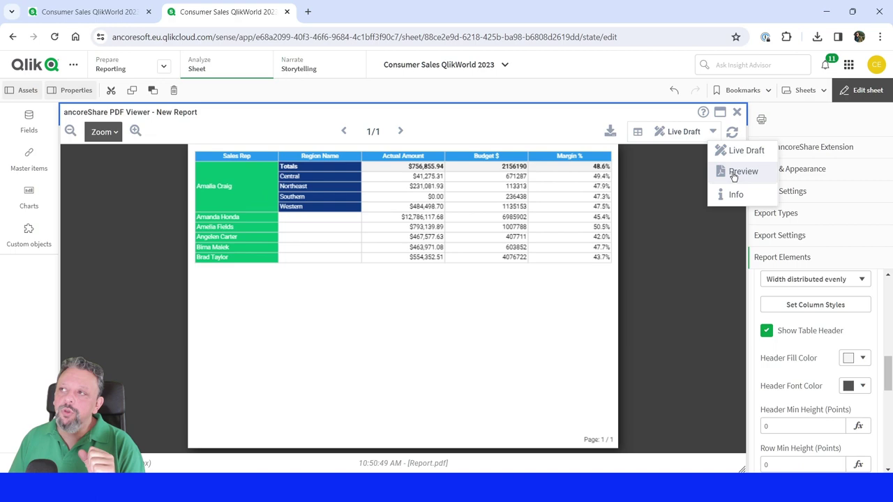
pyautogui.click(740, 172)
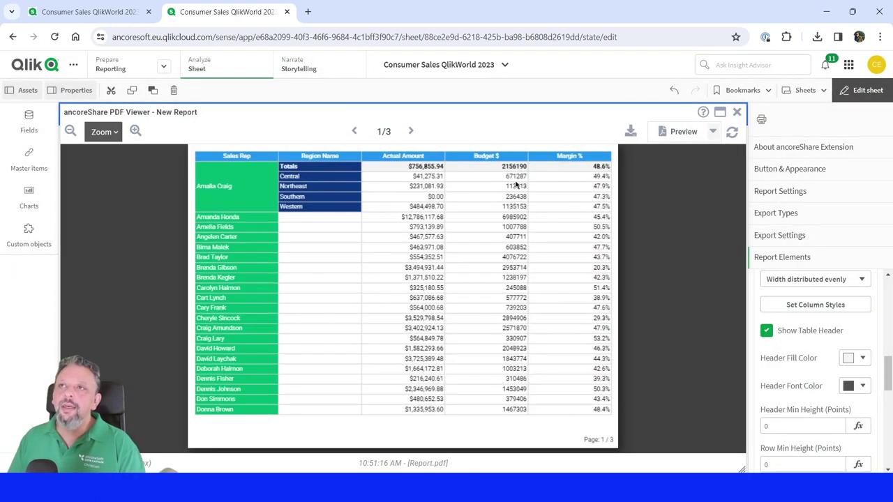
pyautogui.click(410, 131)
pyautogui.click(412, 132)
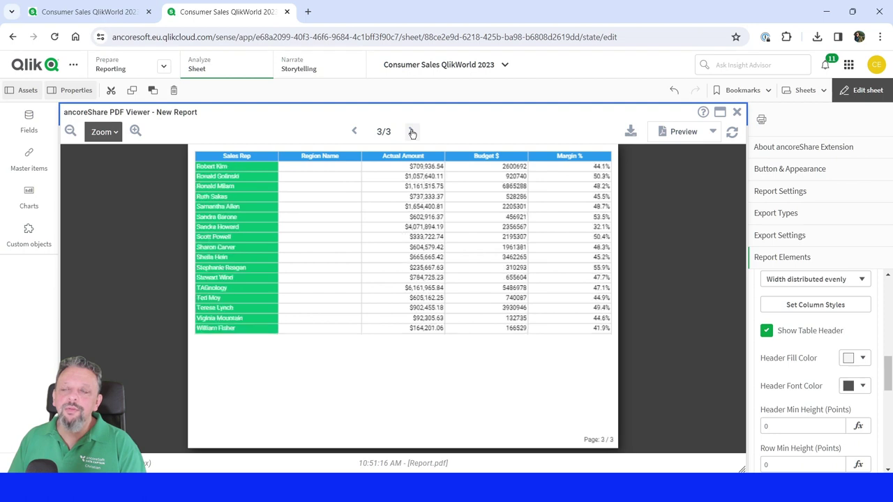
pyautogui.doubleClick(355, 133)
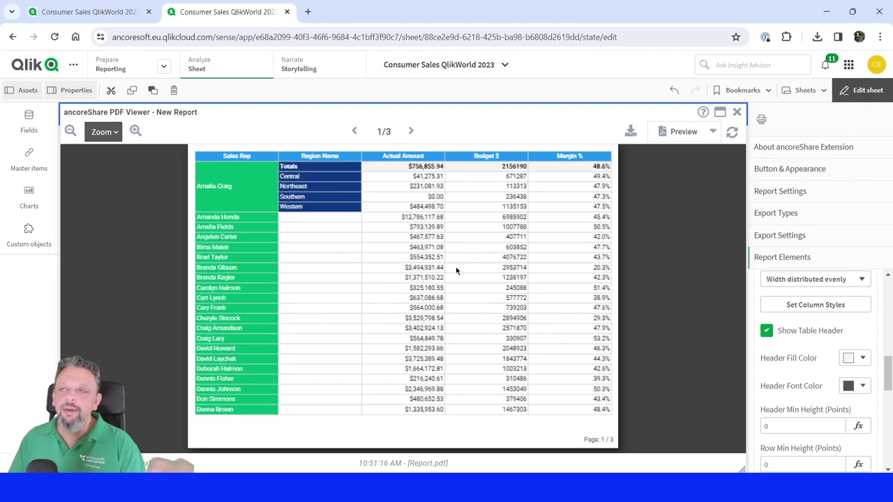
pyautogui.click(631, 133)
pyautogui.click(705, 65)
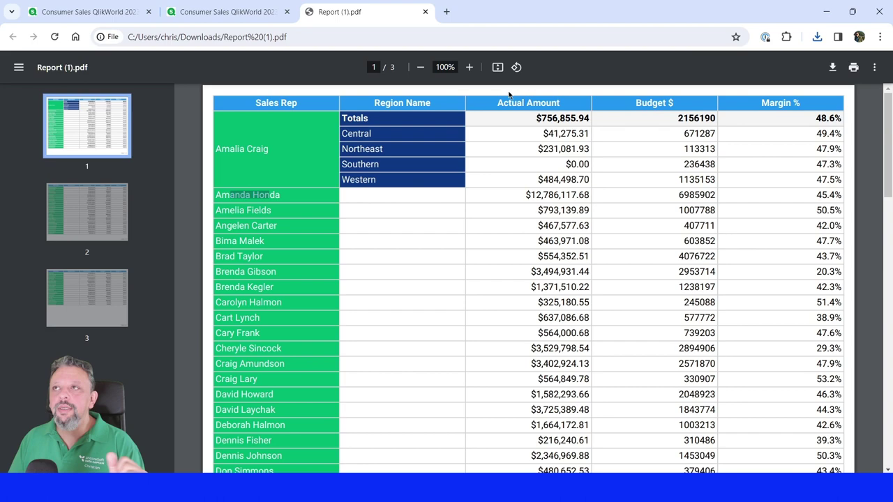
# Zoom in three levels on the PDF's report table and scroll to inspect the rows
pyautogui.click(469, 67)
pyautogui.click(469, 68)
pyautogui.click(470, 68)
pyautogui.click(469, 67)
pyautogui.click(469, 67)
pyautogui.click(470, 68)
pyautogui.click(470, 67)
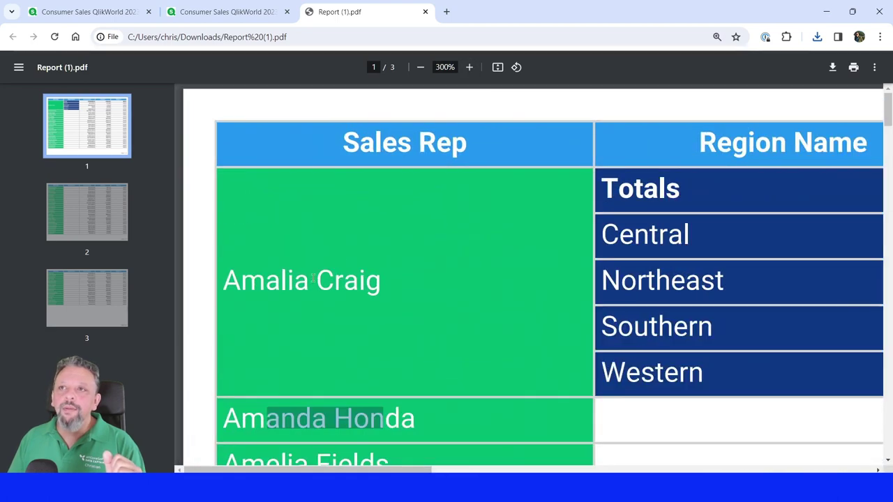
pyautogui.scroll(-5, 443, 378)
pyautogui.scroll(-6, 444, 378)
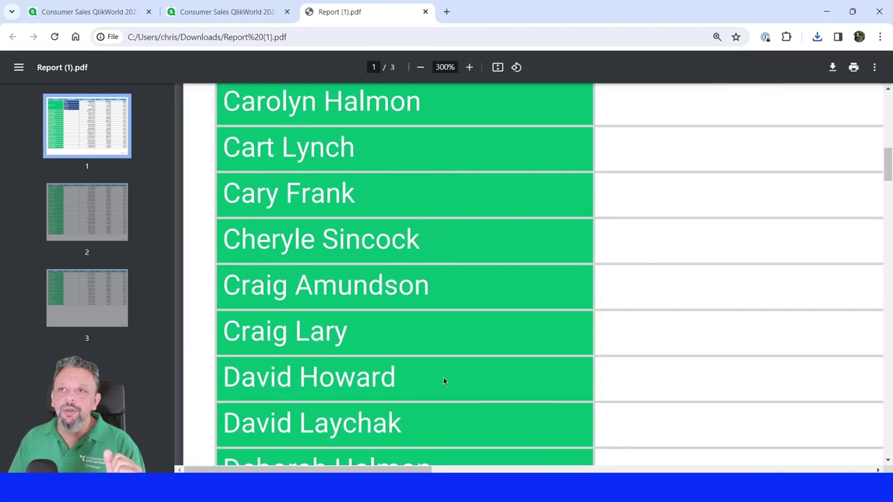
pyautogui.scroll(4, 443, 379)
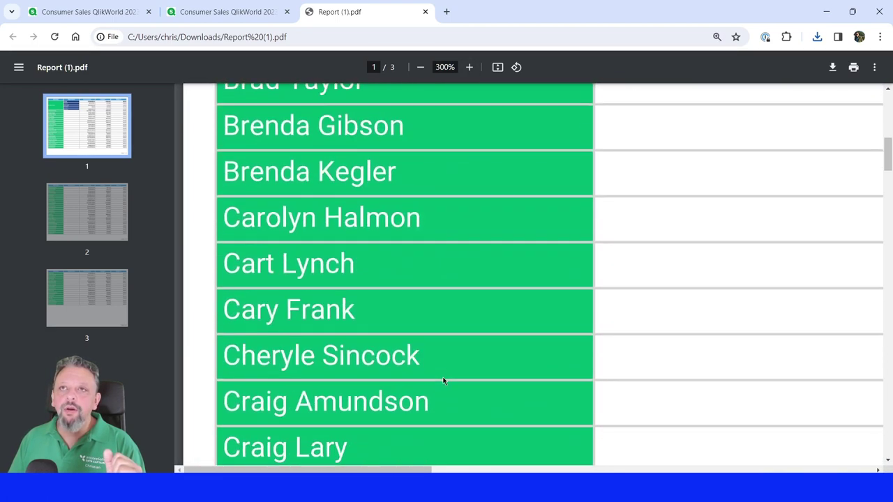
# Fit the PDF page to the view, scroll through all three pages, and return to the Qlik Sense tab
pyautogui.click(498, 67)
pyautogui.scroll(-5, 577, 297)
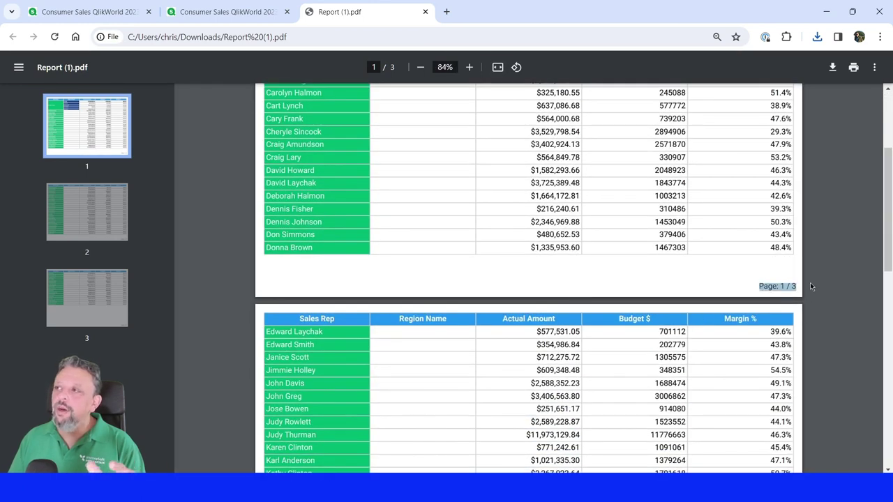
pyautogui.scroll(-5, 464, 342)
pyautogui.scroll(-5, 464, 341)
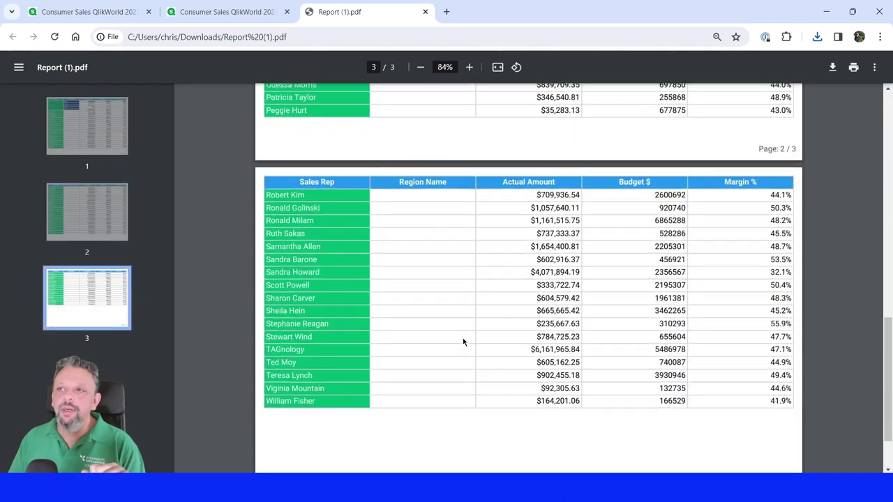
pyautogui.scroll(10, 464, 341)
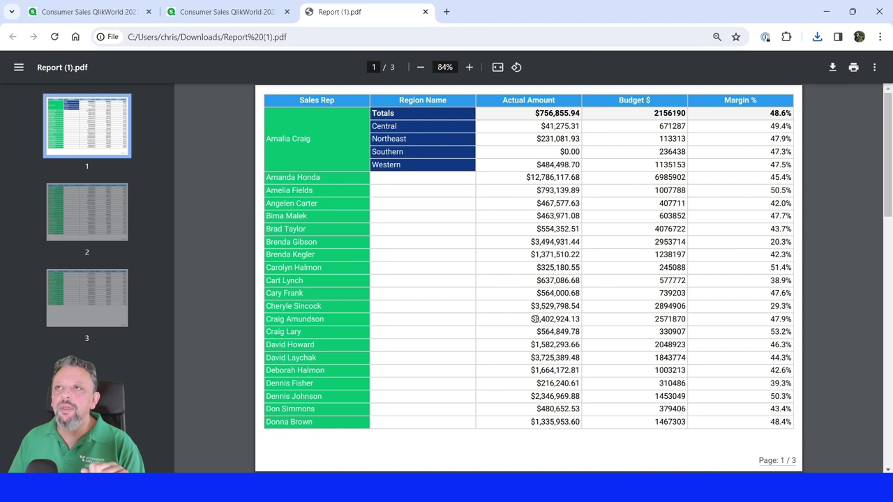
pyautogui.click(225, 12)
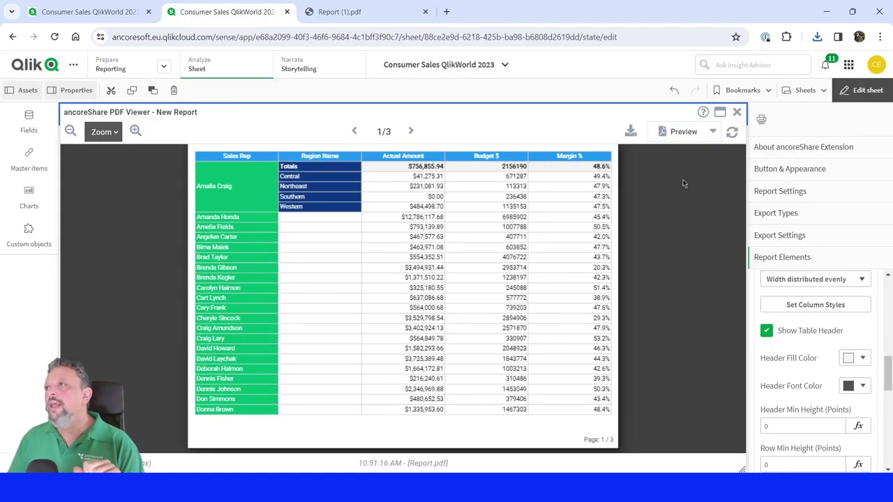
# Switch the PDF Viewer's preview mode from full preview back to Live Draft
pyautogui.click(713, 132)
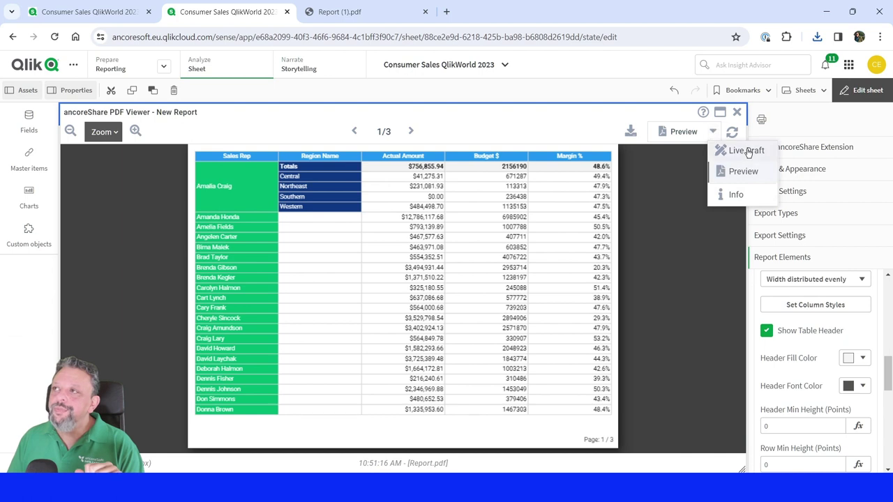
pyautogui.click(728, 150)
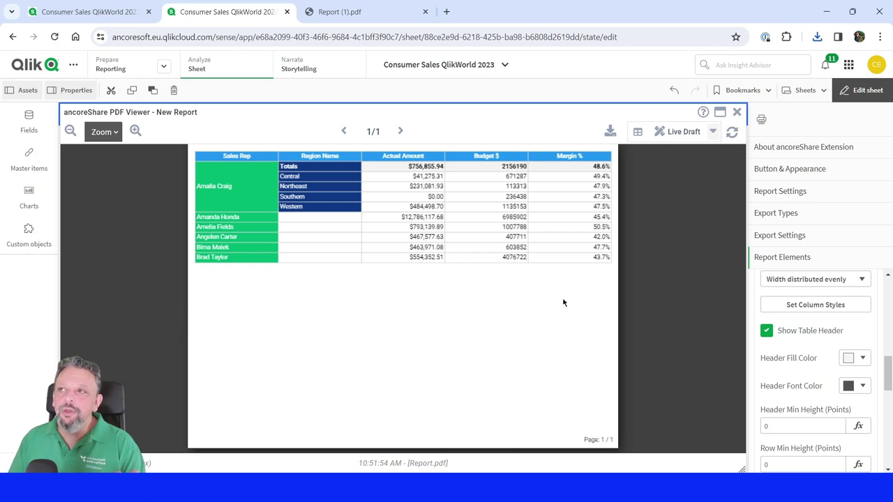
# Show placeholders in the preview and collapse the table styling and pivot table element settings
pyautogui.click(637, 133)
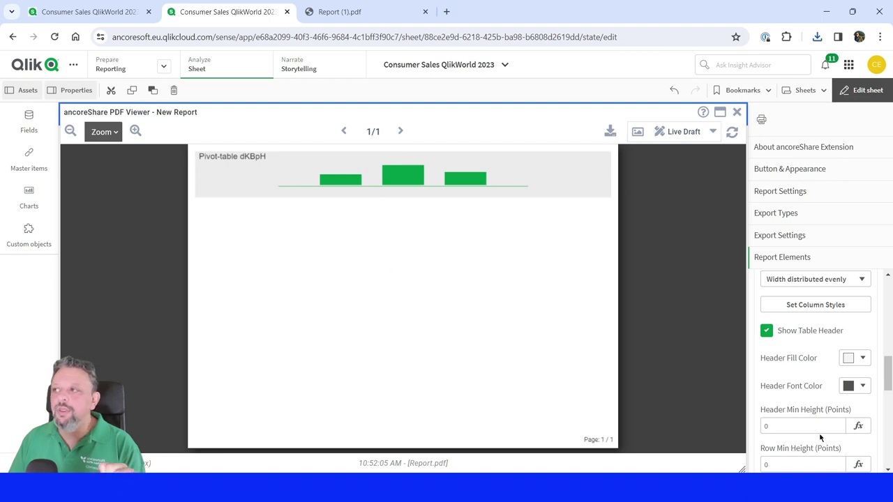
pyautogui.scroll(5, 823, 439)
pyautogui.click(776, 392)
pyautogui.scroll(5, 804, 453)
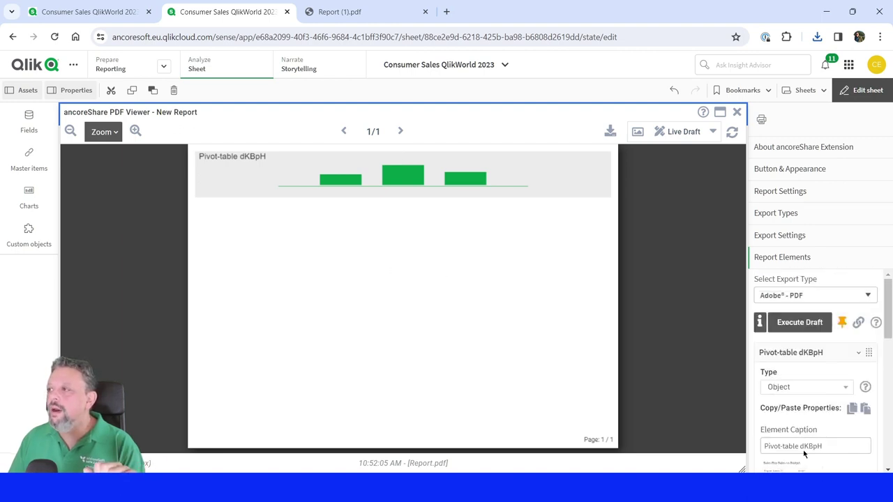
pyautogui.click(788, 355)
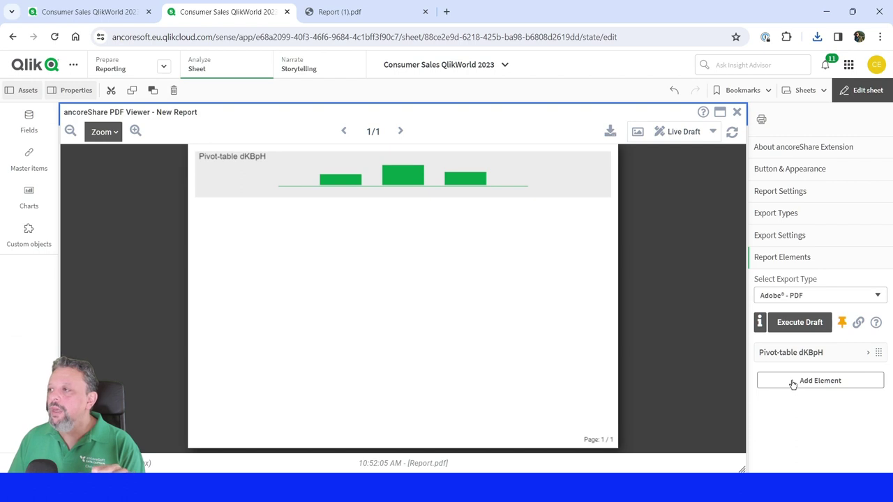
# Add a new element above Pivot-table dKBpH and set its type to Text
pyautogui.click(795, 380)
pyautogui.moveTo(791, 383); pyautogui.dragTo(801, 359)
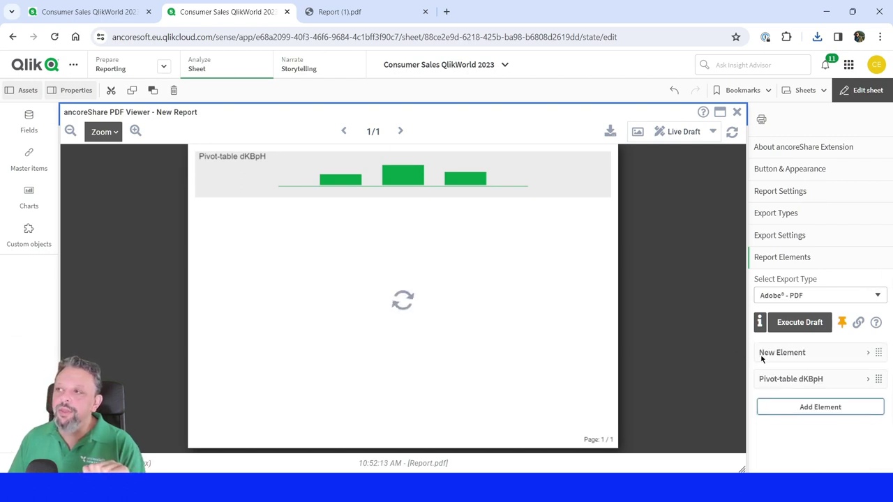
pyautogui.click(760, 354)
pyautogui.click(788, 387)
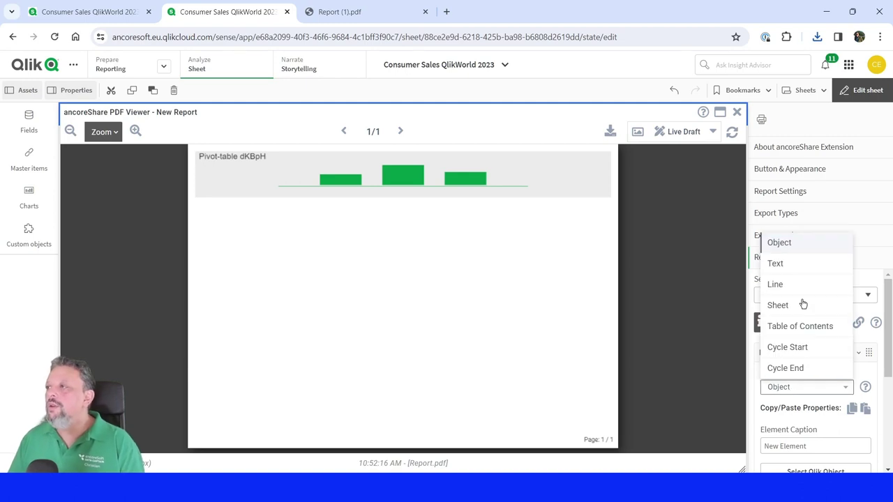
pyautogui.click(771, 264)
# Enter SALES REP as the title text, centre it, and delete the extra word REPORT
pyautogui.scroll(-2, 816, 328)
pyautogui.click(831, 383)
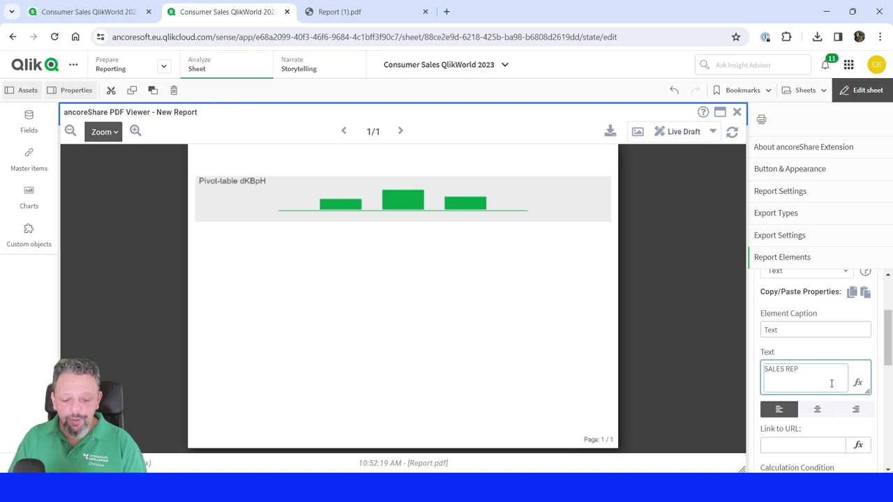
pyautogui.click(802, 358)
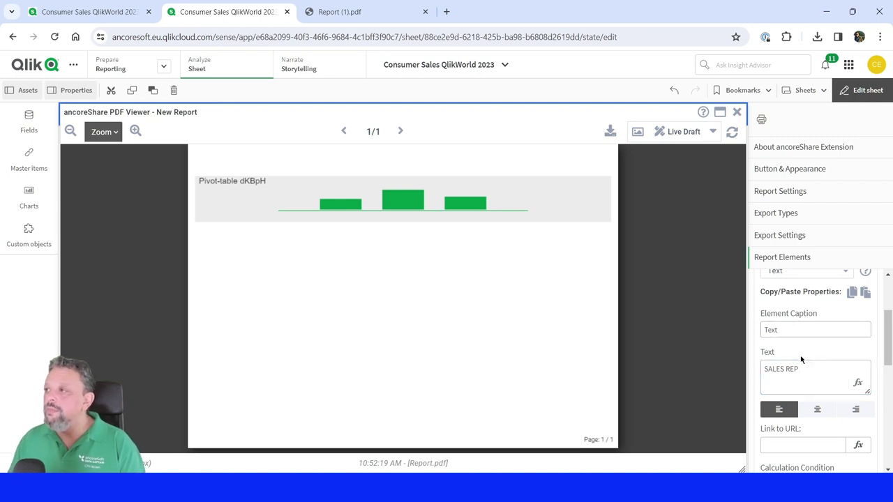
pyautogui.click(807, 367)
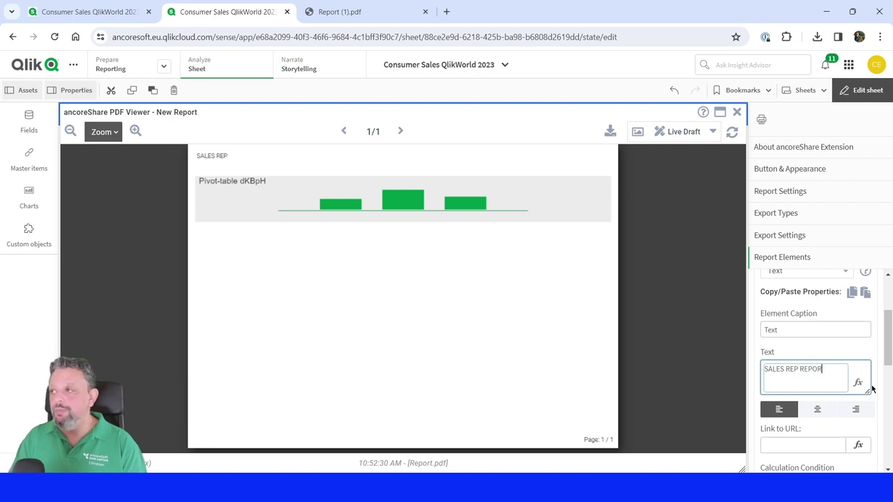
pyautogui.click(817, 409)
pyautogui.click(813, 384)
pyautogui.press('BackSpace')
pyautogui.press('BackSpace')
pyautogui.press('BackSpace')
pyautogui.press('BackSpace')
pyautogui.press('BackSpace')
pyautogui.press('BackSpace')
pyautogui.press('BackSpace')
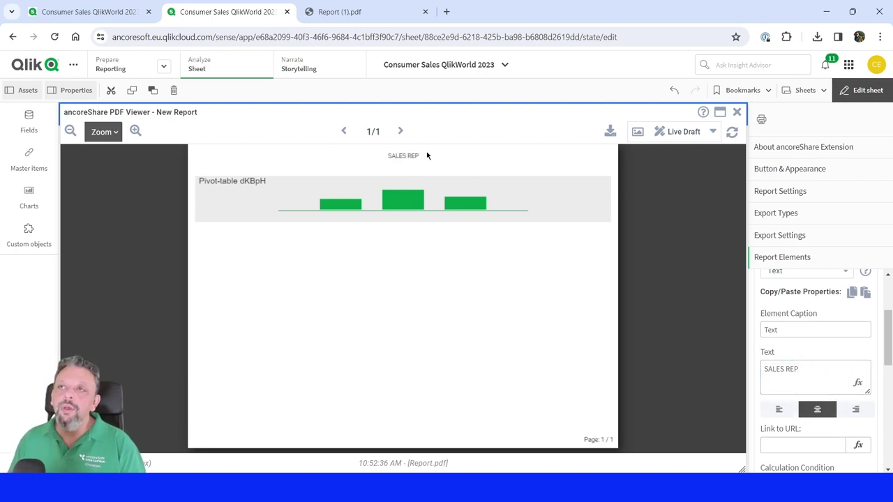
pyautogui.scroll(-3, 832, 434)
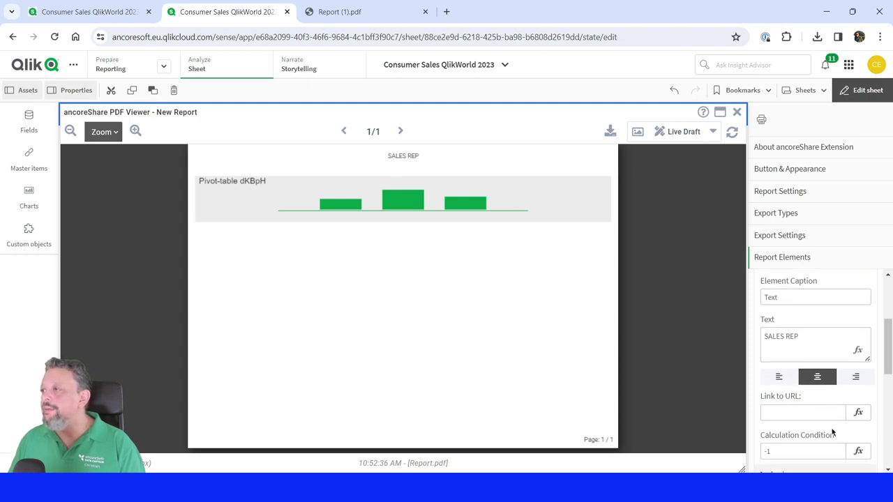
# Give the SALES REP title a light blue fill with white text
pyautogui.click(814, 403)
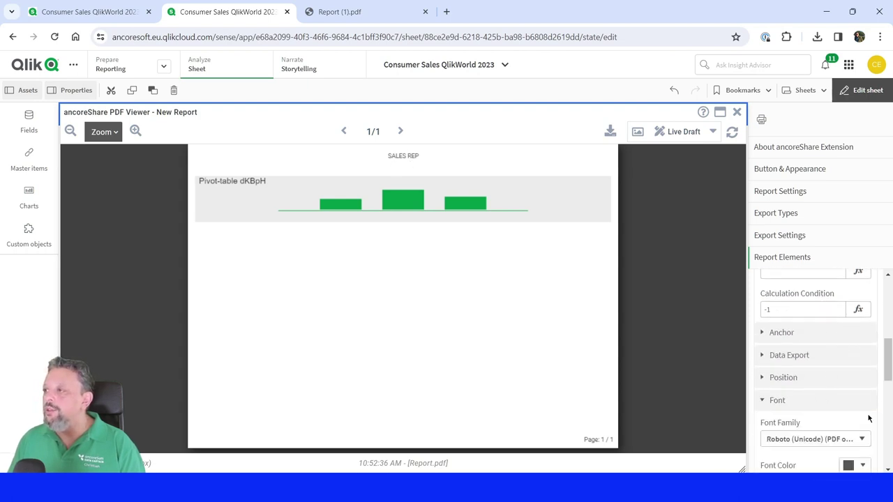
pyautogui.click(855, 377)
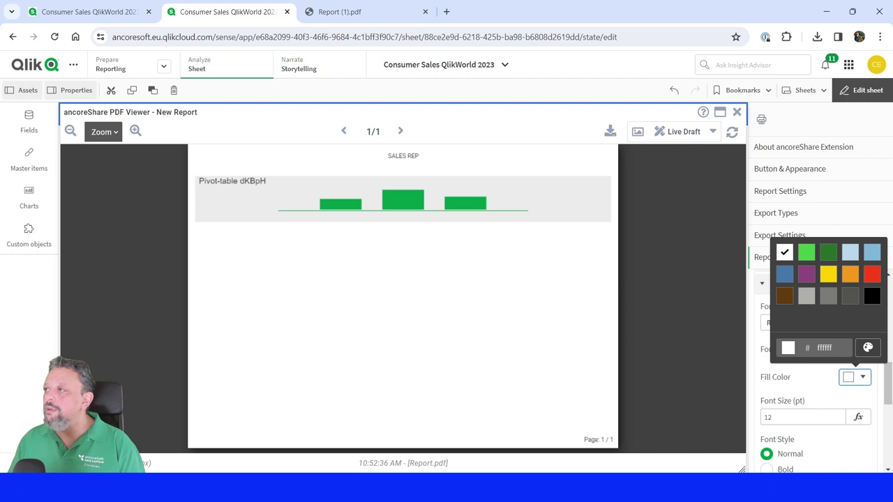
pyautogui.click(872, 252)
pyautogui.click(855, 348)
pyautogui.click(855, 349)
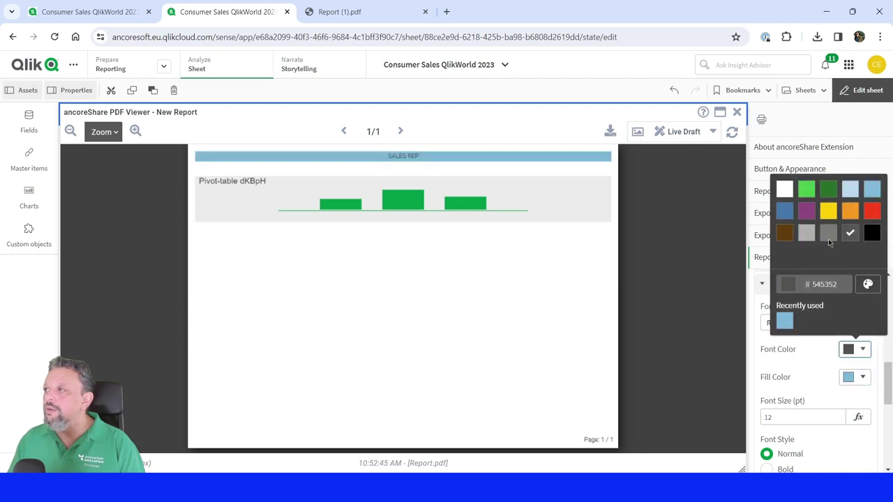
pyautogui.click(791, 193)
pyautogui.scroll(-1, 821, 398)
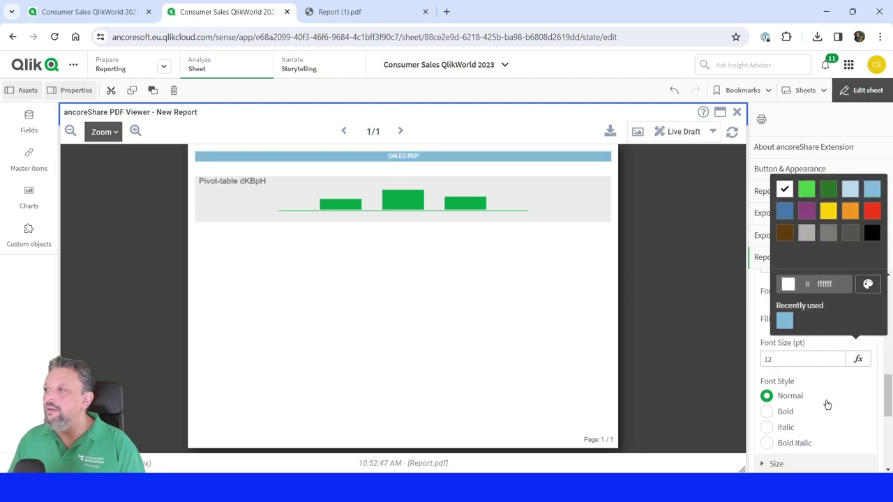
# Change the banner's font size from 12 to 25 pt and collapse the Font settings
pyautogui.click(786, 411)
pyautogui.doubleClick(804, 356)
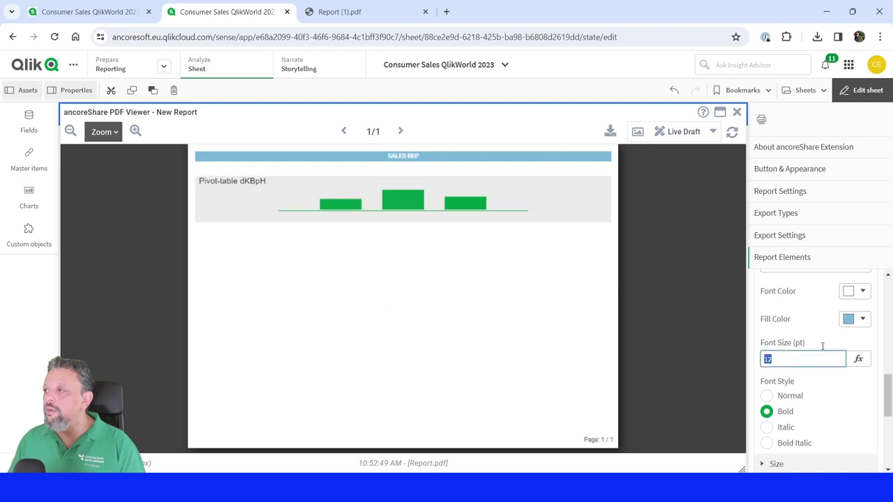
pyautogui.write('25')
pyautogui.press('Return')
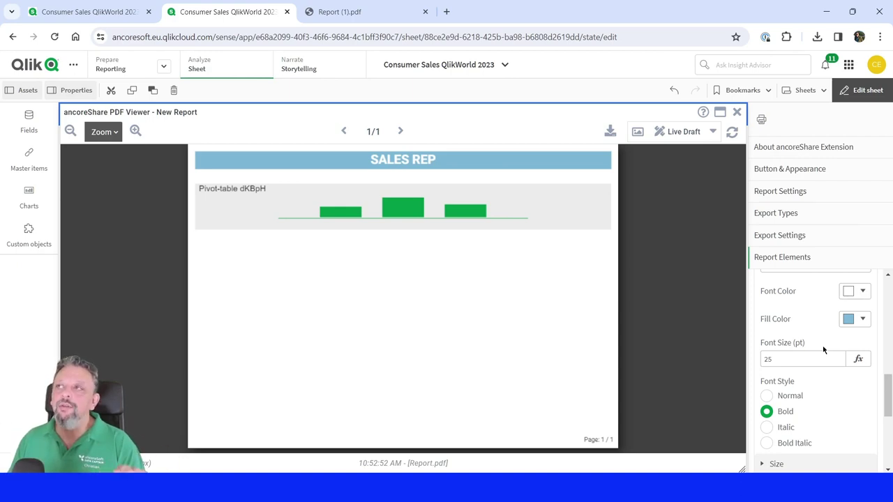
pyautogui.scroll(3, 829, 421)
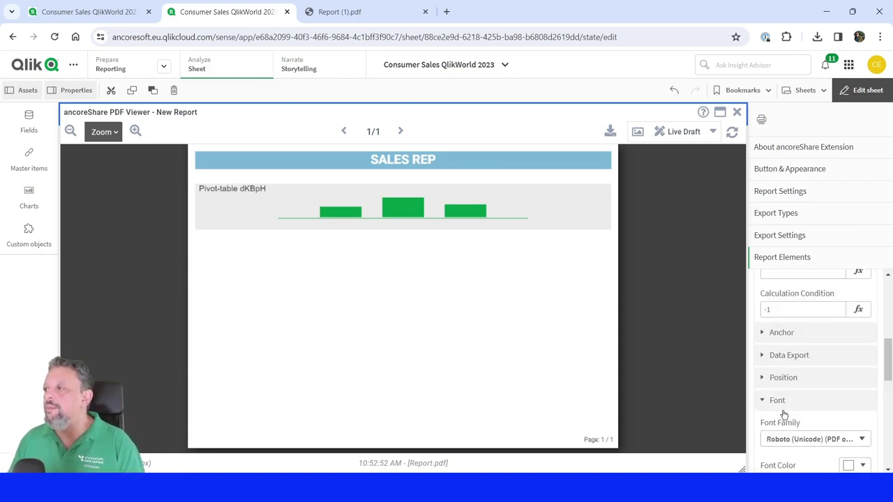
pyautogui.click(775, 403)
pyautogui.scroll(6, 795, 429)
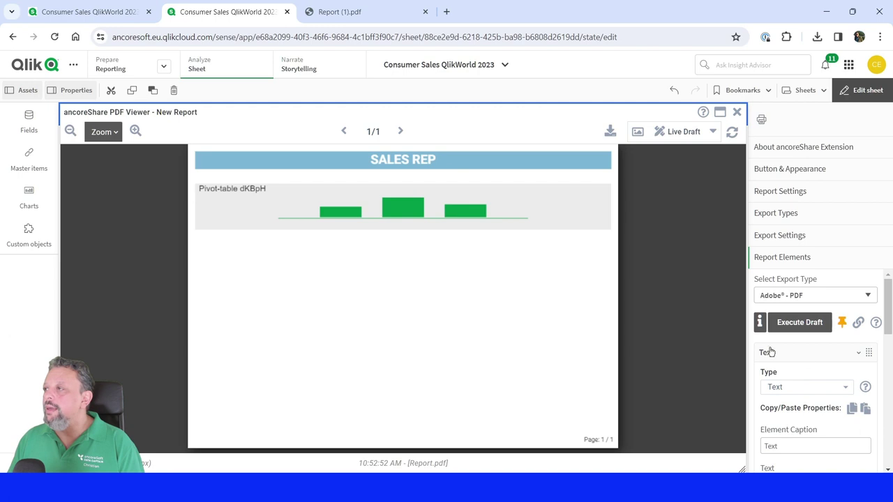
# Insert a new Text-type element between the SALES REP banner and the pivot table
pyautogui.click(780, 359)
pyautogui.click(801, 410)
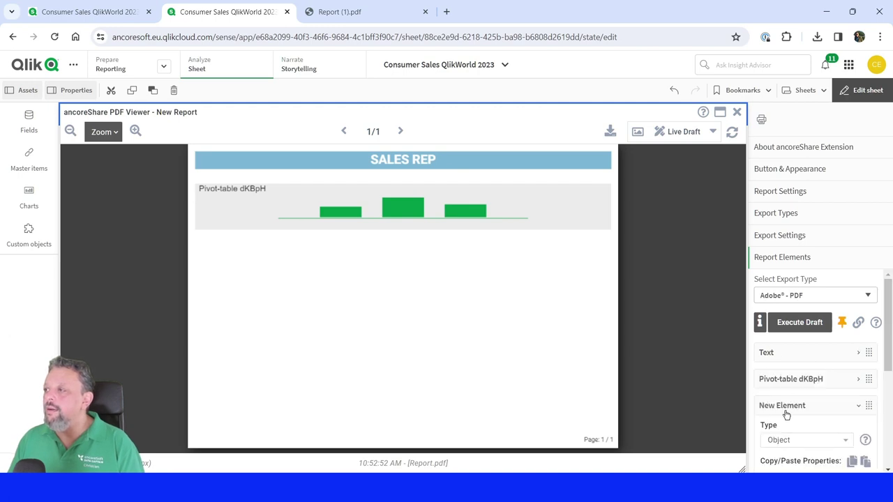
pyautogui.moveTo(796, 408); pyautogui.dragTo(802, 376)
pyautogui.click(801, 377)
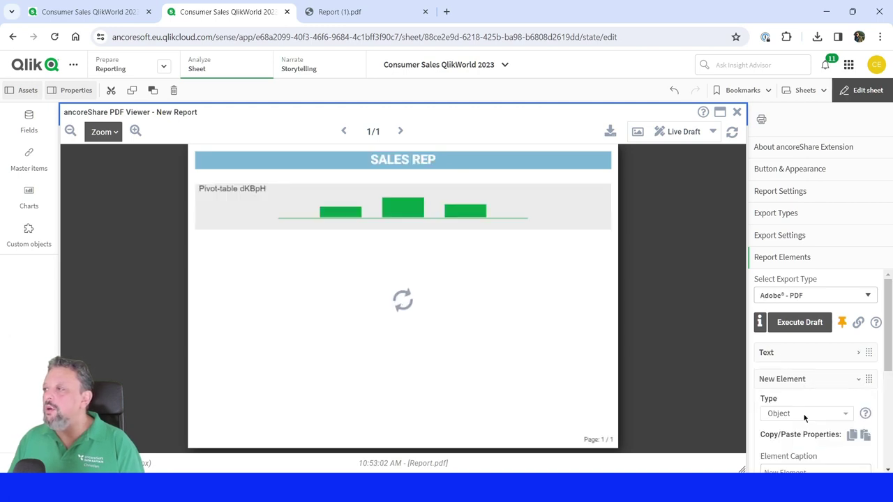
pyautogui.scroll(-2, 802, 415)
pyautogui.click(792, 355)
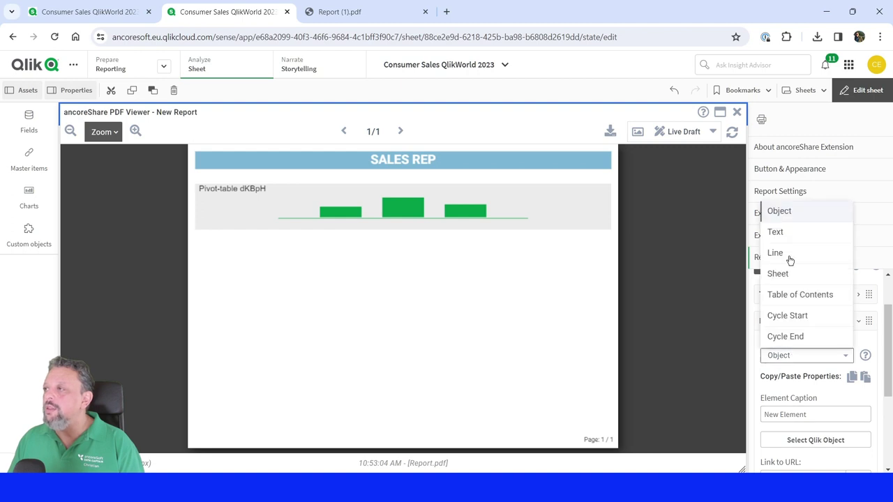
pyautogui.click(776, 233)
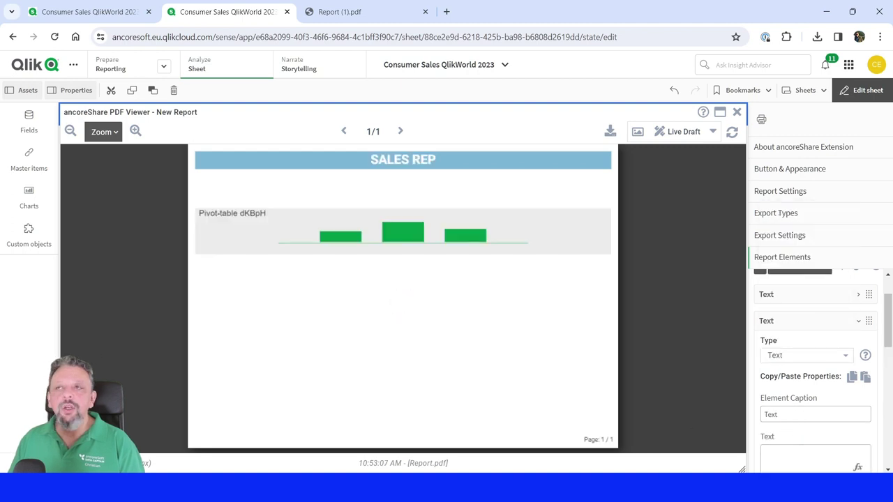
pyautogui.click(788, 456)
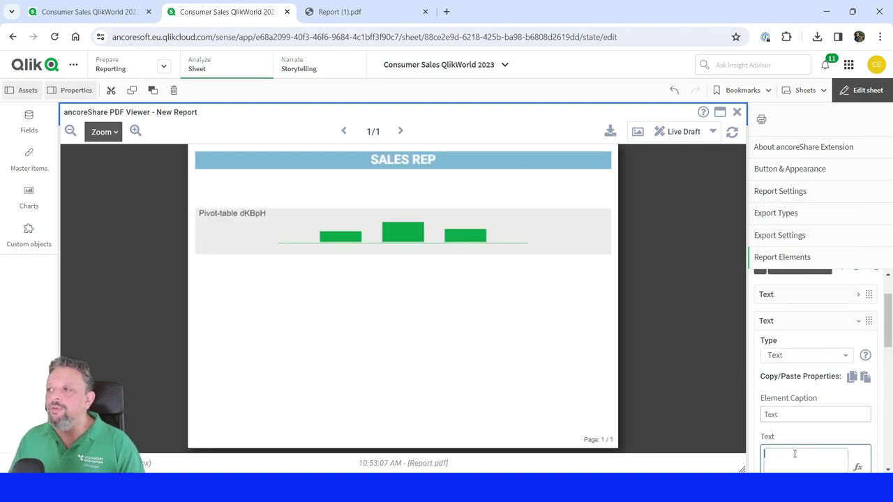
pyautogui.scroll(-1, 774, 427)
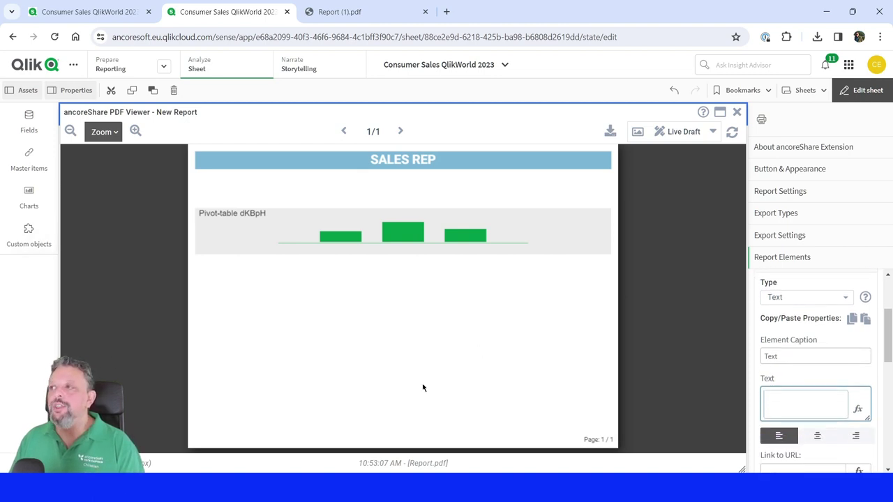
# Set the text element's expression to the [Actual Amount] field
pyautogui.click(858, 408)
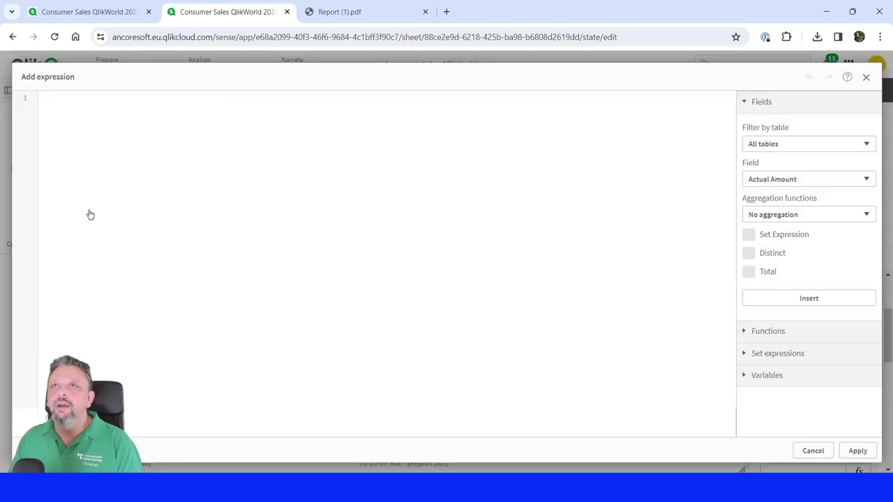
pyautogui.write('ac')
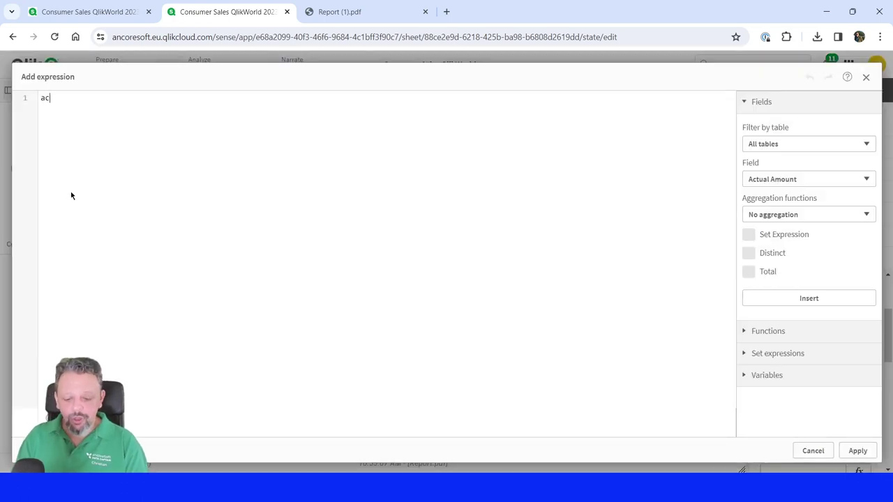
pyautogui.write('tu')
pyautogui.press('Return')
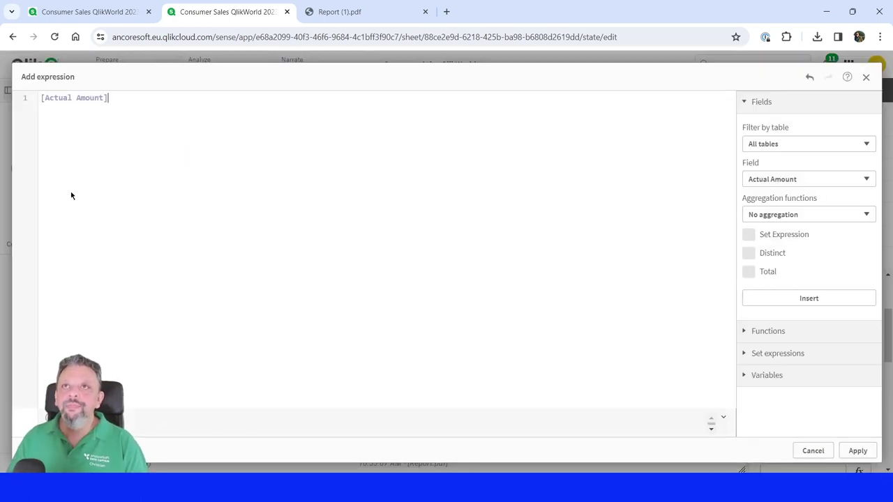
pyautogui.click(857, 451)
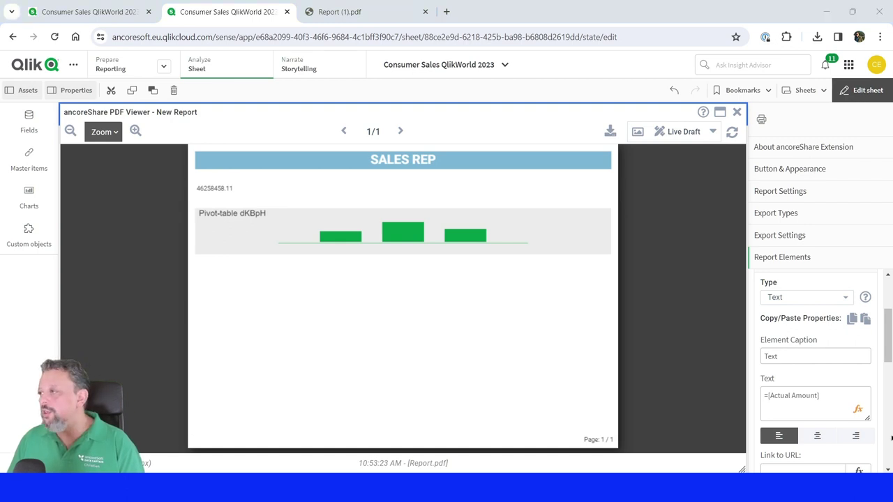
# Replace it with ='Actual Amount' & num([Actual Amount],'#.##0',',','.') for a labelled, formatted total
pyautogui.click(857, 409)
pyautogui.hotkey('ctrl', 'a')
pyautogui.write("= 'Actual Amount ' & num([Actual Amount],'#.##0',',','.')")
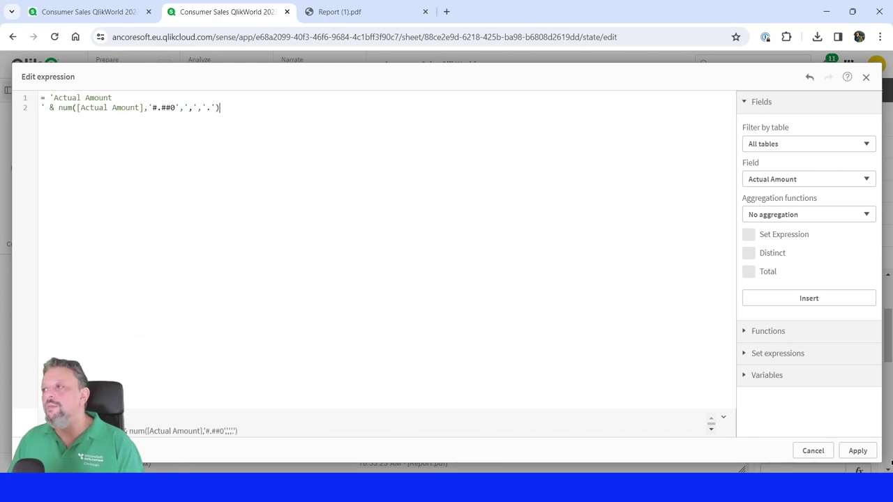
pyautogui.click(872, 451)
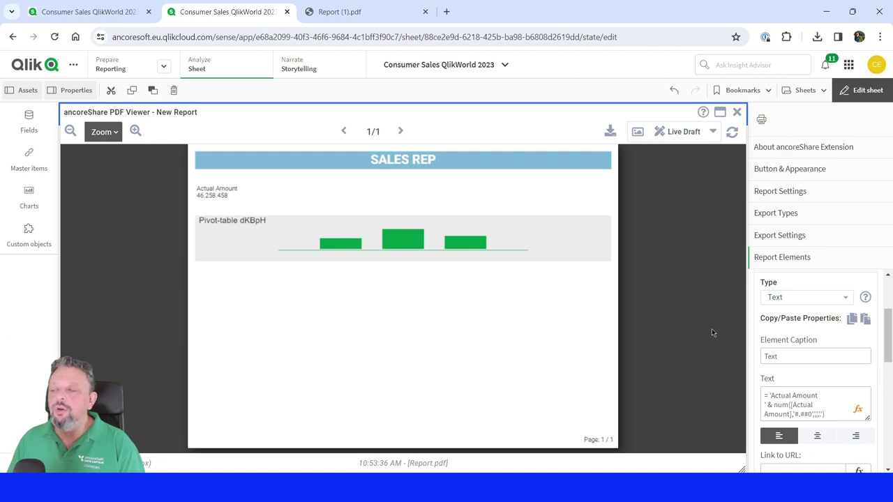
# Size the Actual Amount box as a percent of the page with width 30
pyautogui.scroll(-5, 836, 383)
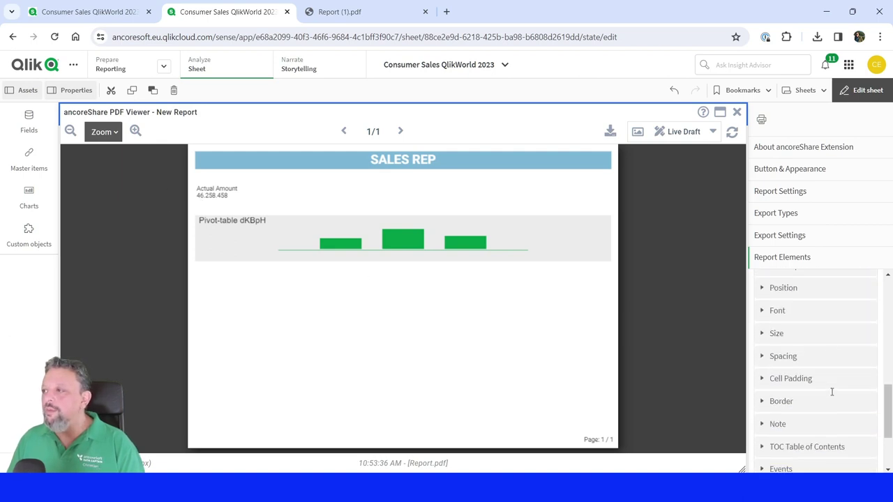
pyautogui.click(807, 334)
pyautogui.click(825, 374)
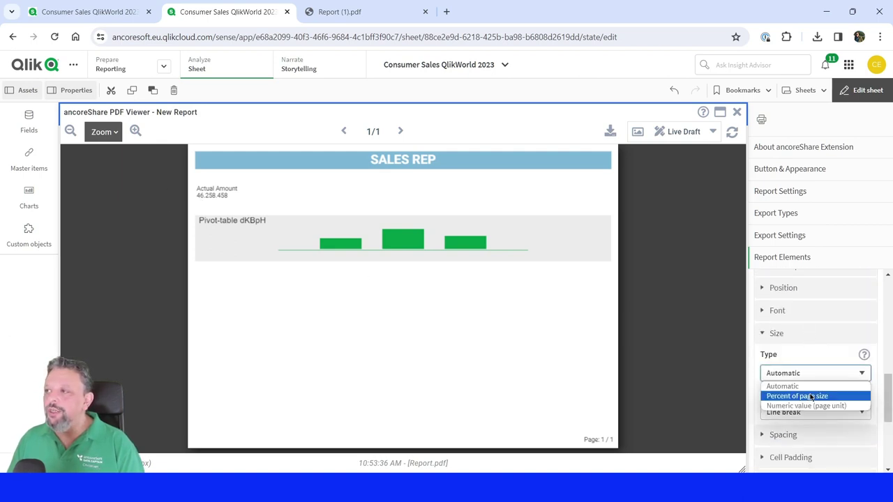
pyautogui.click(810, 397)
pyautogui.doubleClick(797, 410)
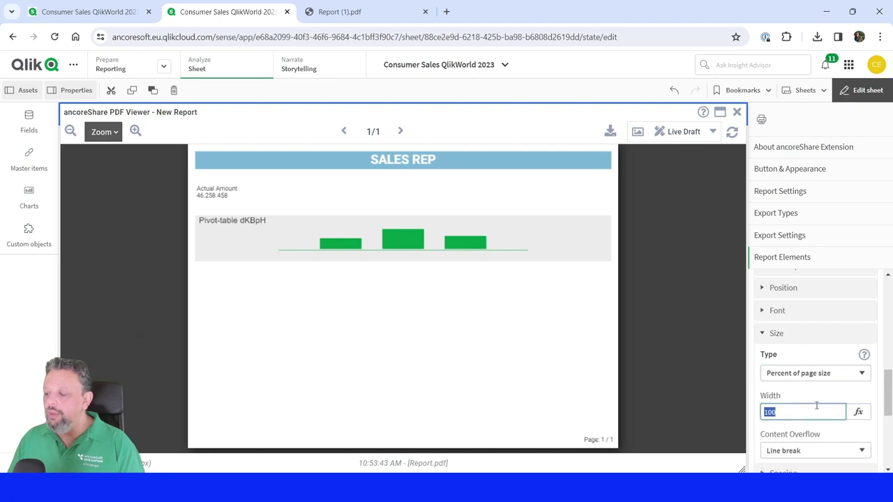
pyautogui.write('30')
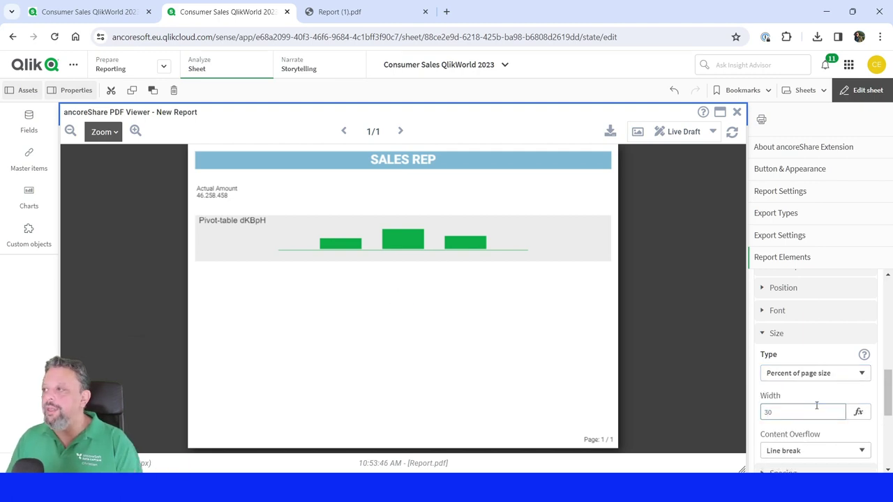
# Give the Actual Amount box a blue fill with centred white text
pyautogui.scroll(-1, 818, 406)
pyautogui.scroll(3, 817, 413)
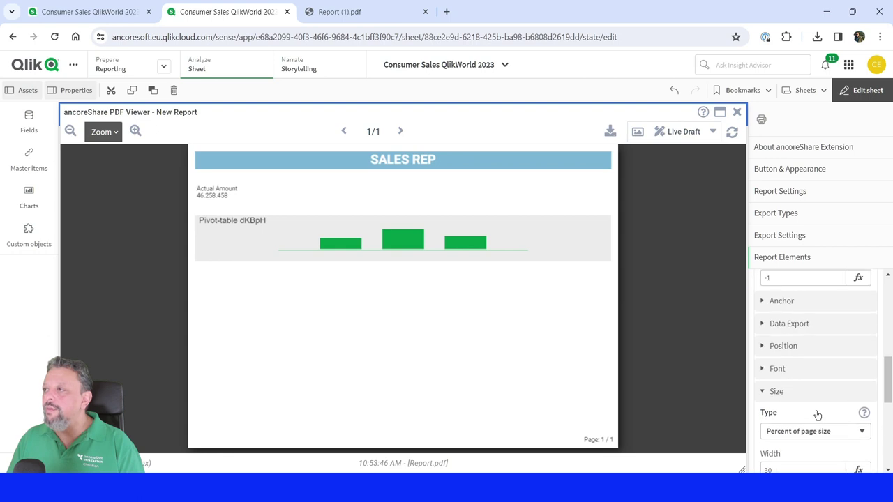
pyautogui.click(800, 376)
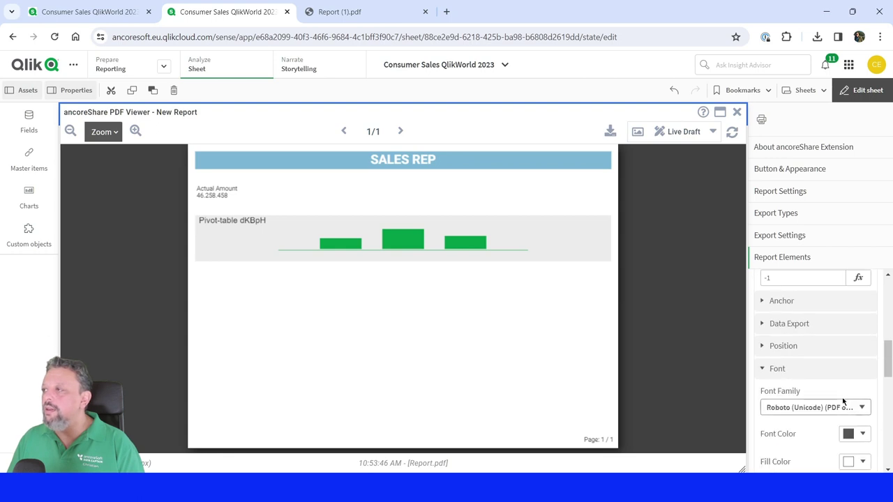
pyautogui.click(857, 462)
pyautogui.click(872, 302)
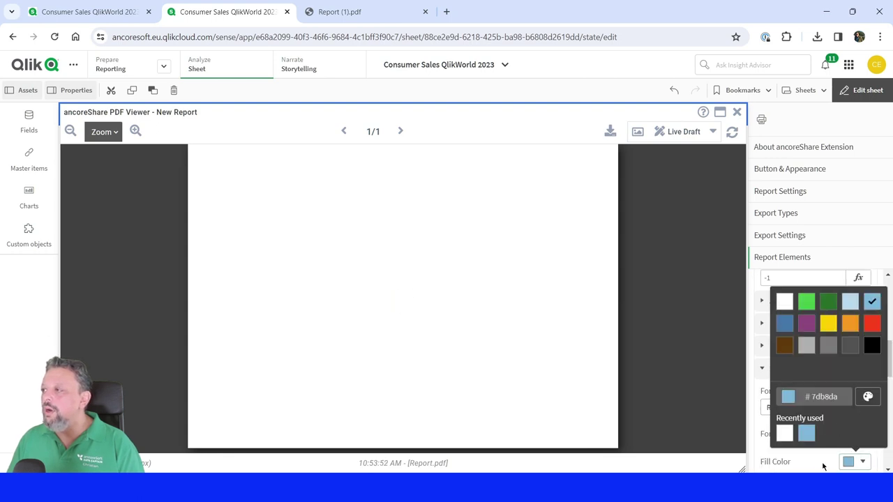
pyautogui.click(855, 434)
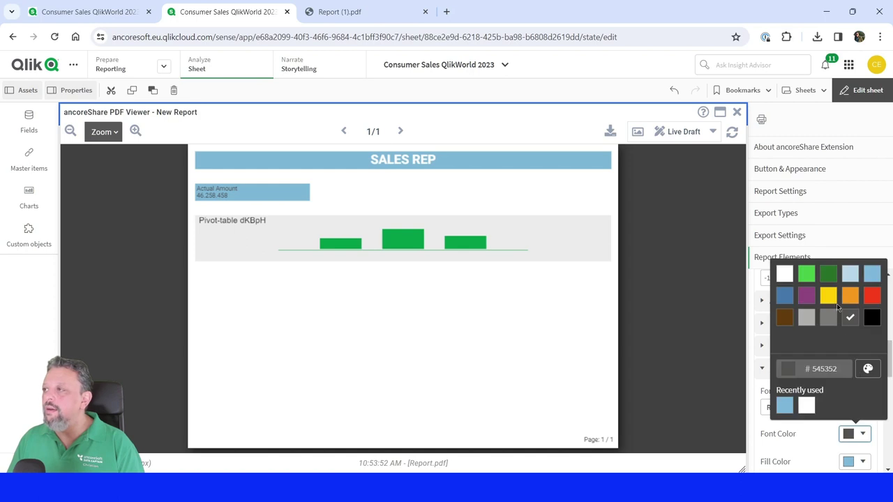
pyautogui.click(782, 275)
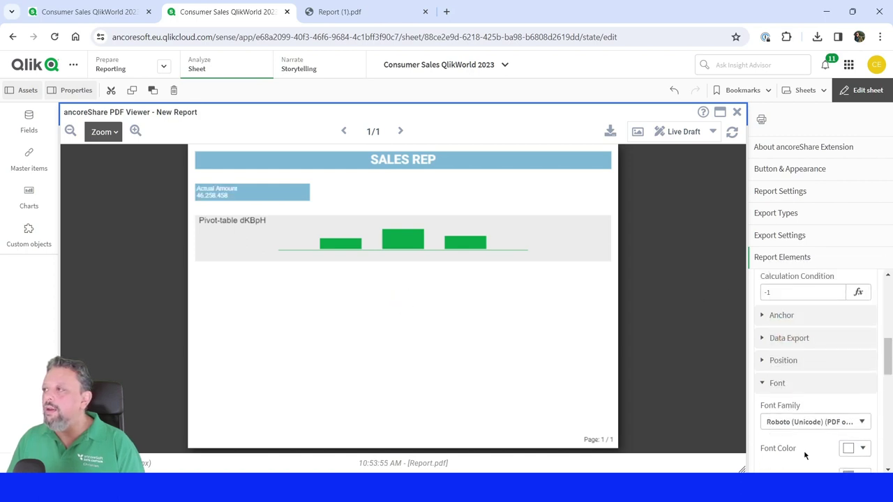
pyautogui.scroll(3, 804, 455)
pyautogui.click(820, 386)
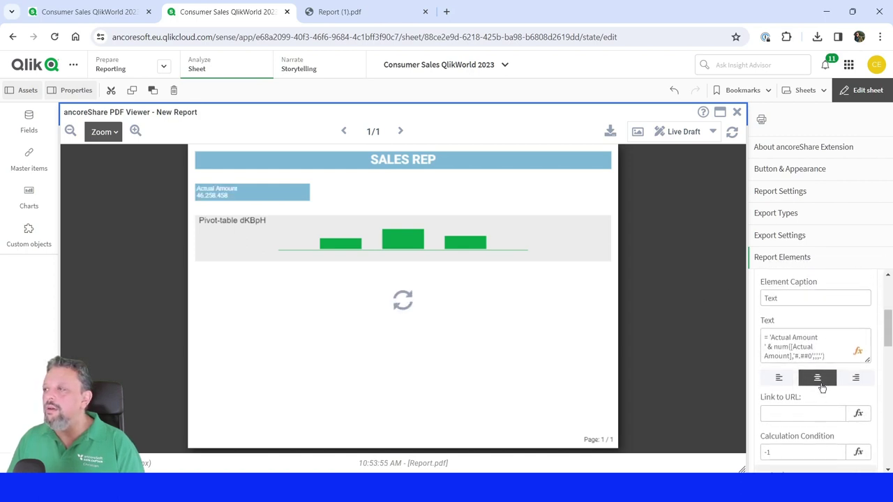
# Set the Actual Amount text font size to 20
pyautogui.scroll(-10, 821, 388)
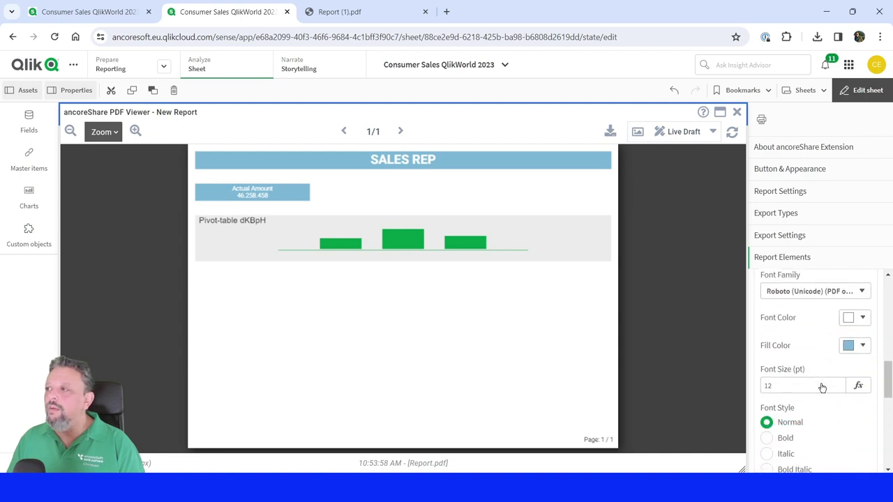
pyautogui.doubleClick(784, 322)
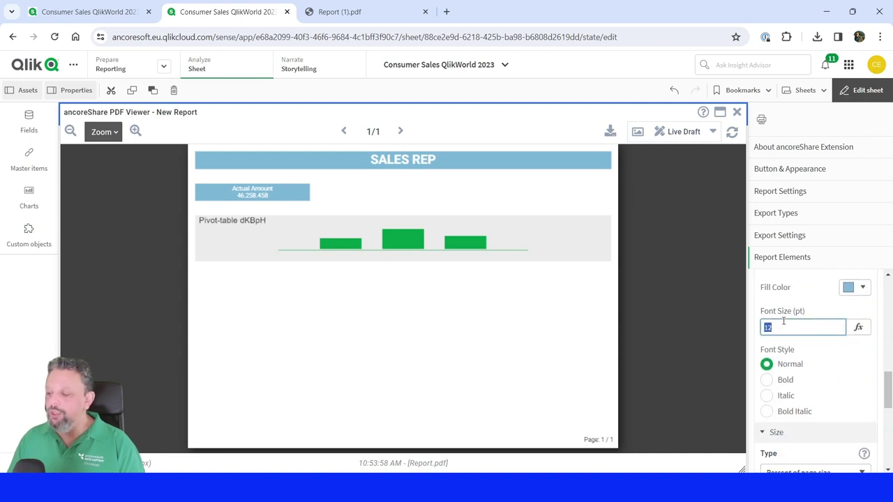
pyautogui.write('20')
pyautogui.press('Return')
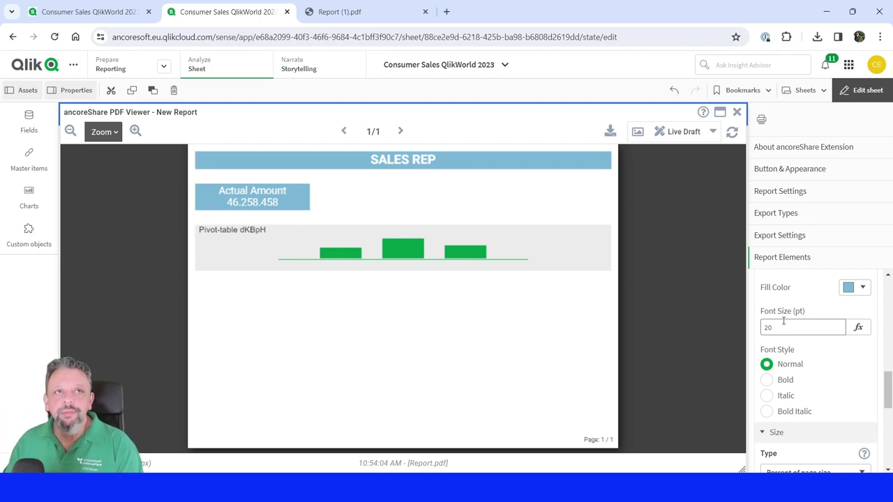
# Add a new element above the pivot table showing the Actual vs Budget combo chart
pyautogui.scroll(3, 811, 365)
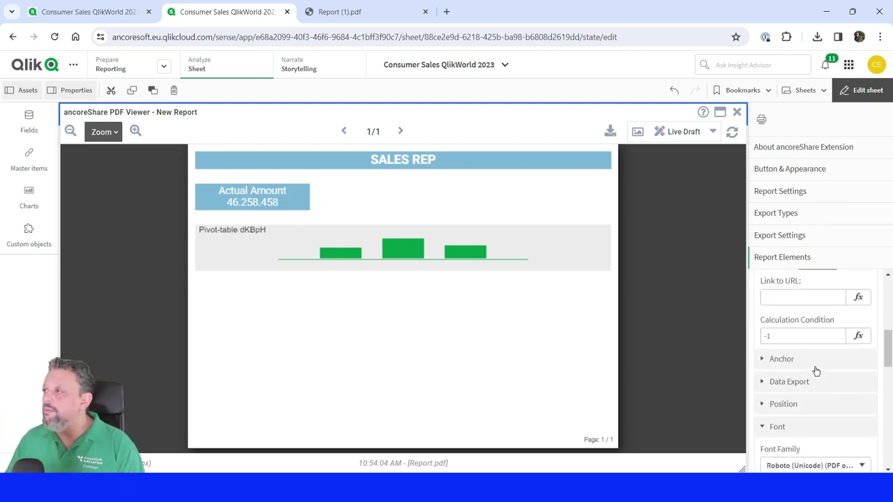
pyautogui.click(803, 427)
pyautogui.scroll(5, 803, 434)
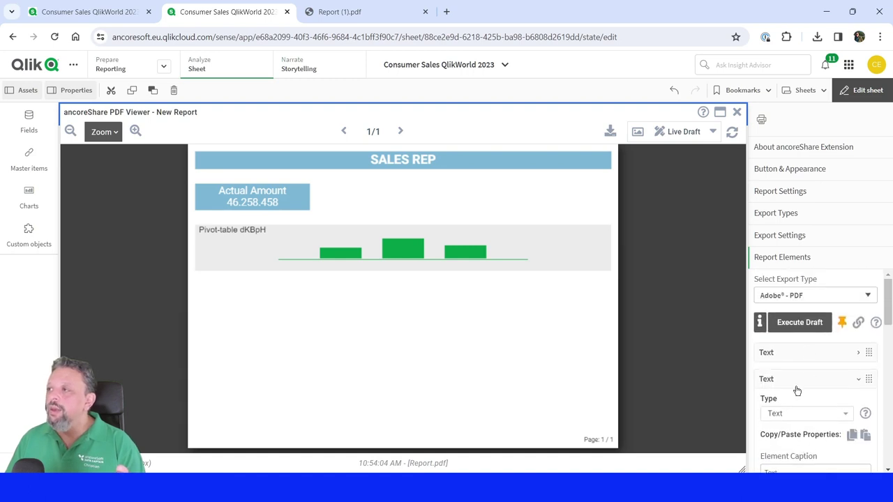
pyautogui.click(792, 385)
pyautogui.click(816, 433)
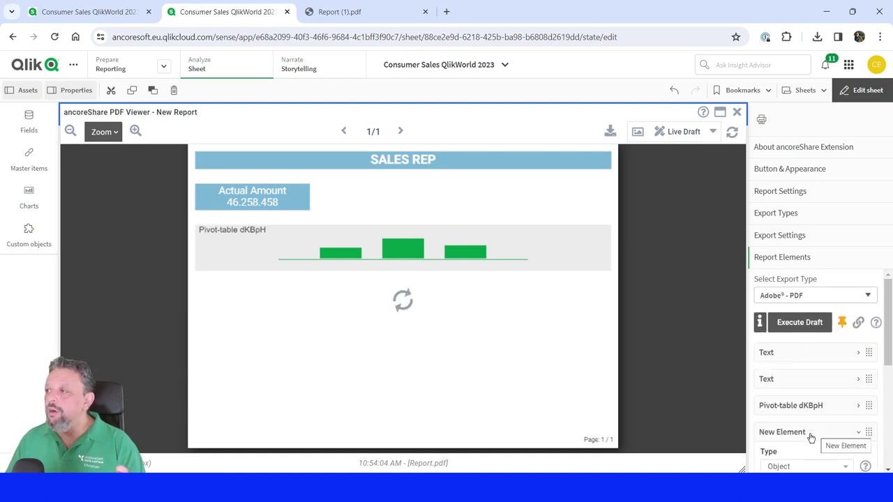
pyautogui.moveTo(811, 445); pyautogui.dragTo(823, 402)
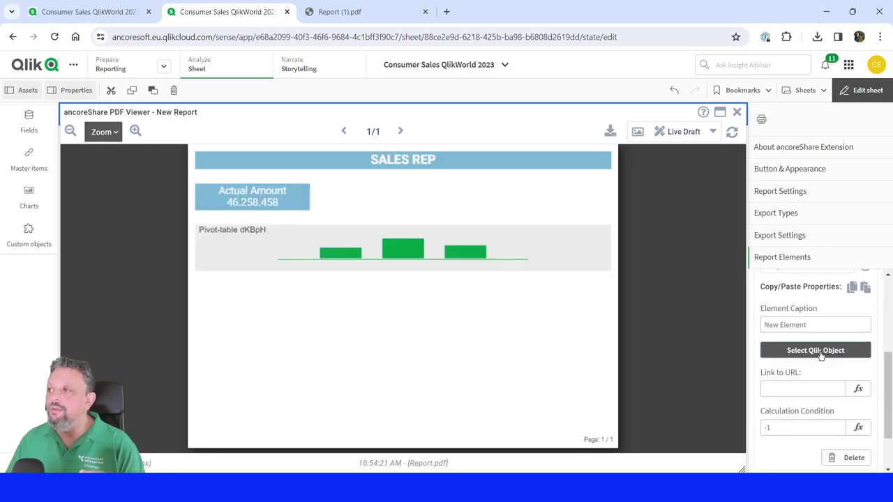
pyautogui.click(821, 354)
pyautogui.click(635, 124)
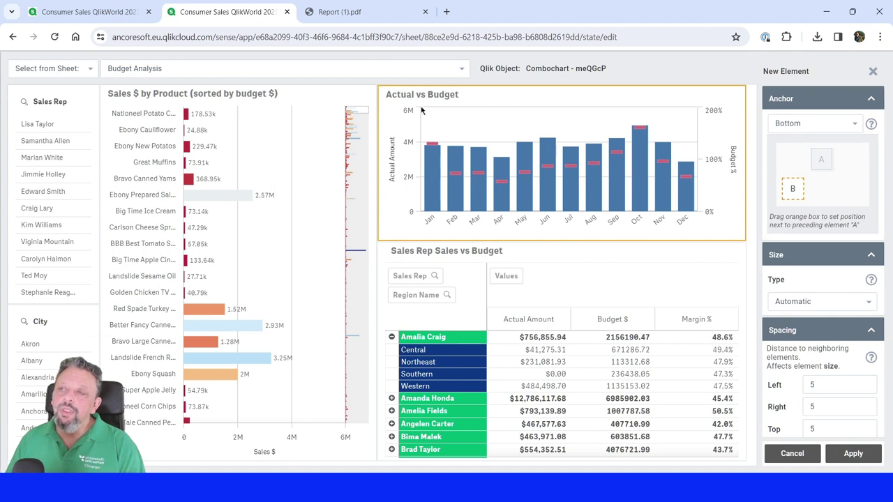
# Size the combo chart element at 100% of page width and height and apply it
pyautogui.click(809, 305)
pyautogui.click(810, 342)
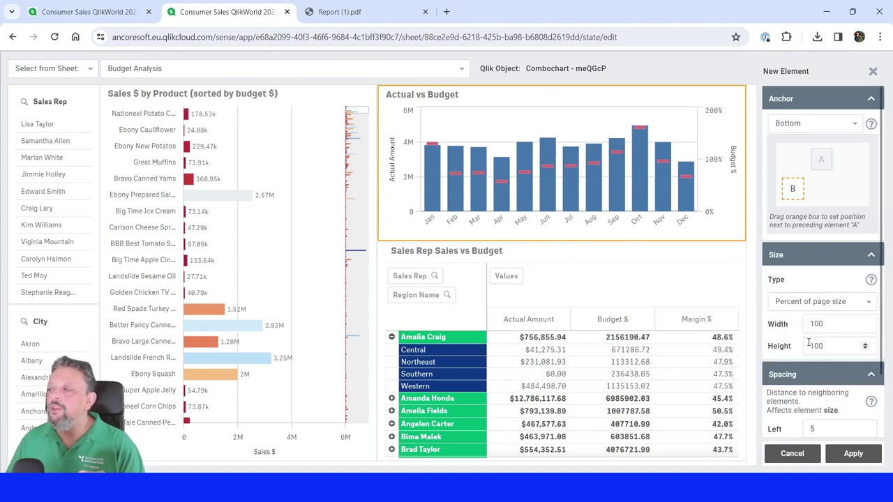
pyautogui.click(844, 459)
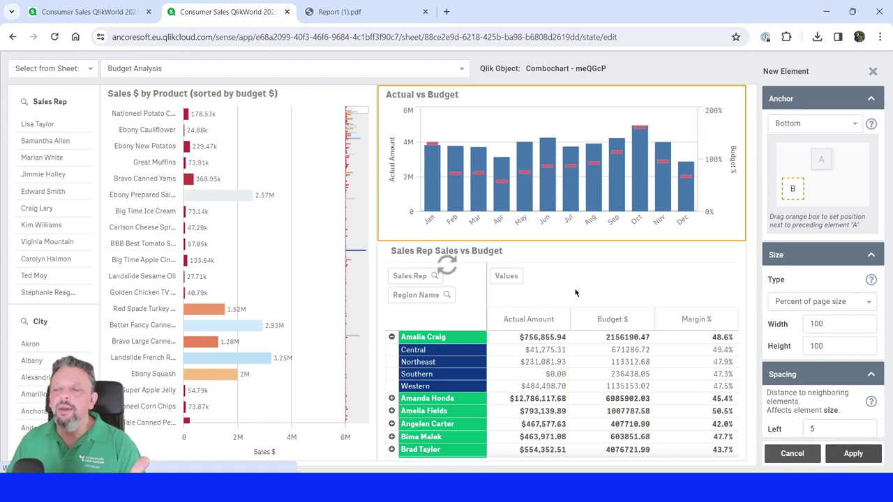
pyautogui.click(852, 453)
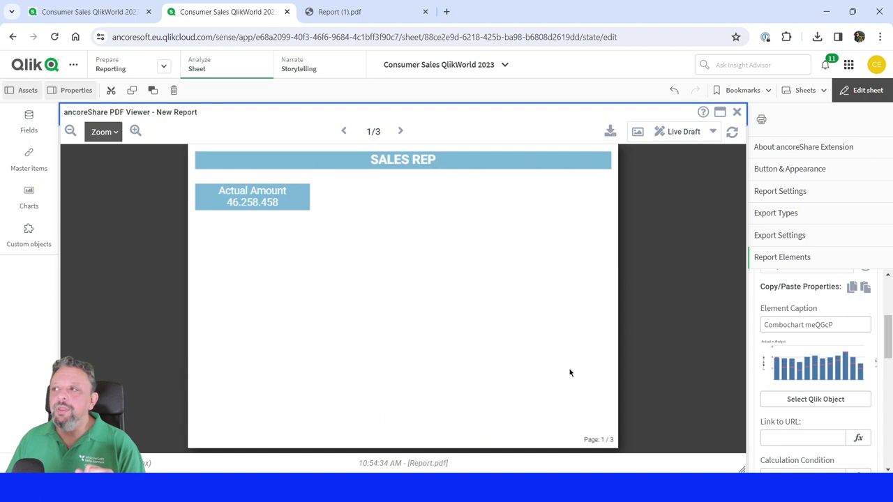
# After reviewing both draft pages, reduce the combo chart's height to 50%
pyautogui.scroll(-5, 792, 380)
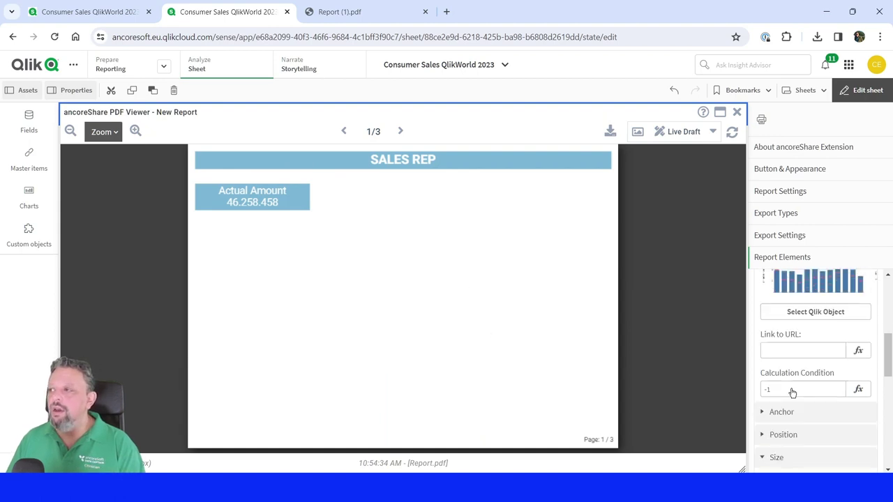
pyautogui.scroll(-1, 792, 415)
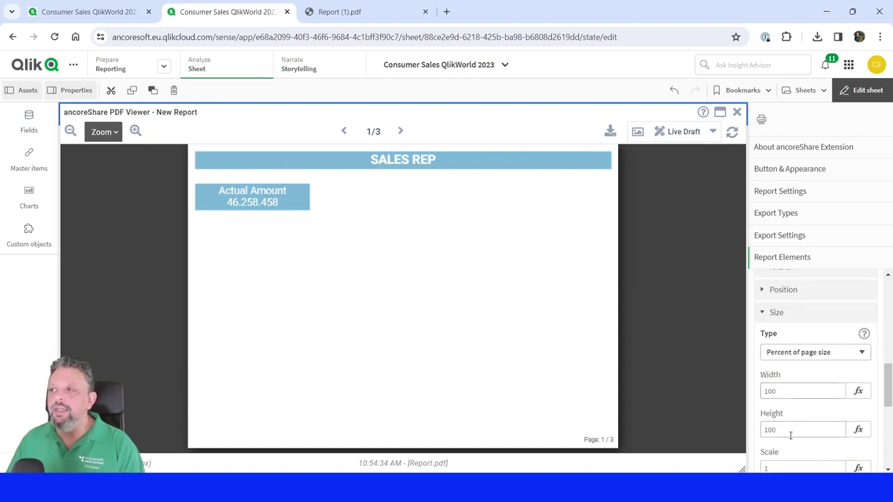
pyautogui.click(400, 133)
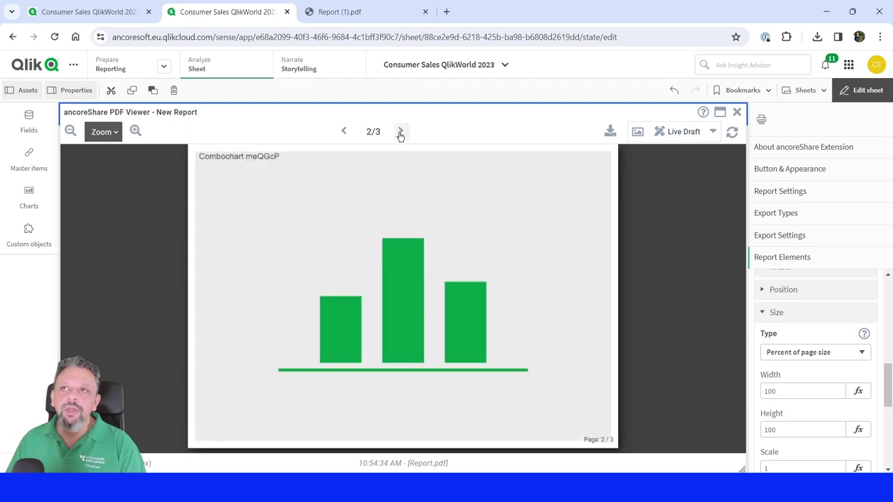
pyautogui.click(343, 131)
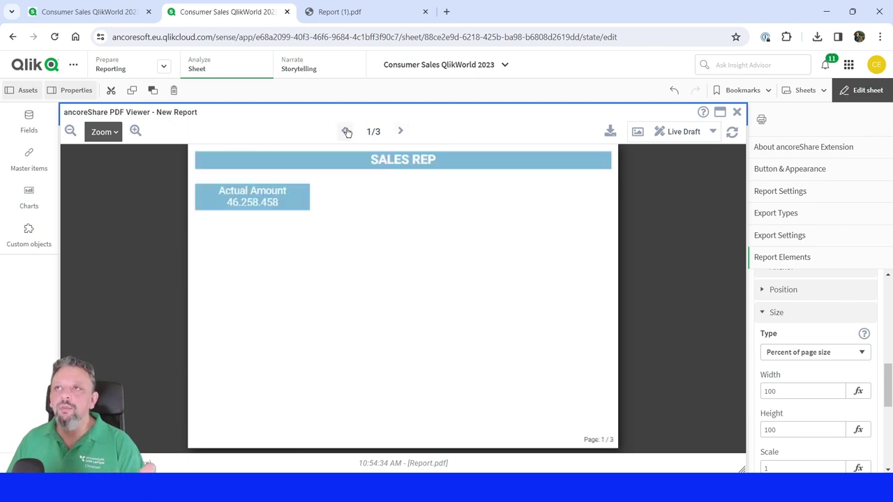
pyautogui.doubleClick(778, 423)
pyautogui.write('50')
pyautogui.click(789, 414)
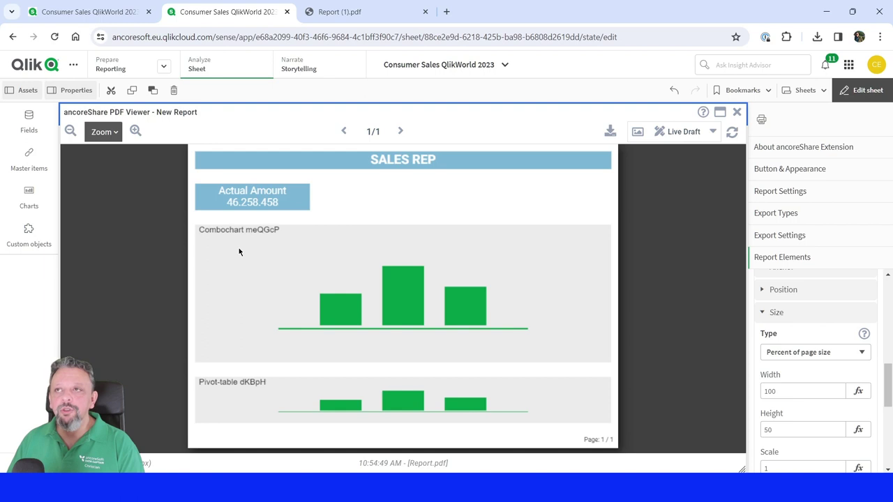
# Switch the draft to full Preview mode and browse the report pages
pyautogui.click(712, 131)
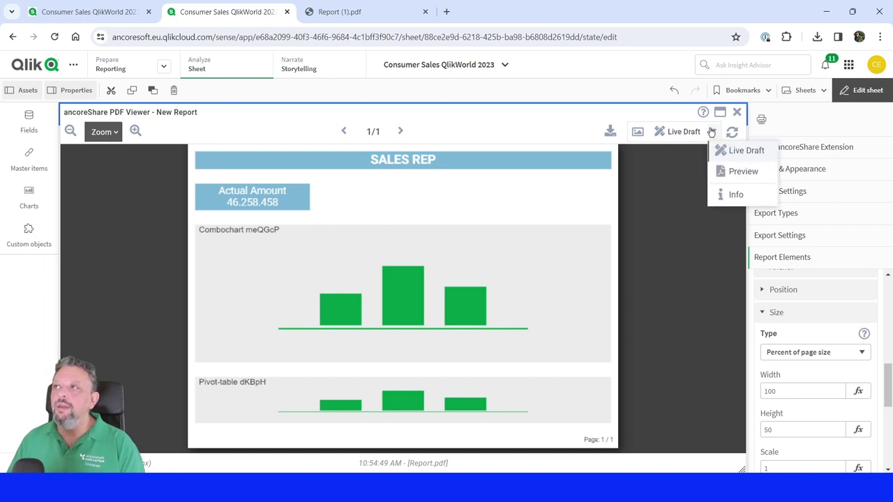
pyautogui.click(728, 171)
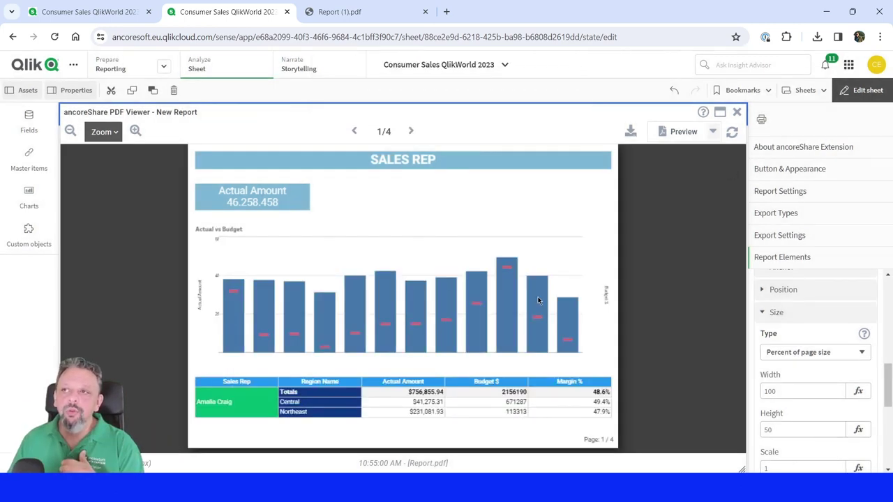
pyautogui.click(411, 131)
pyautogui.click(411, 131)
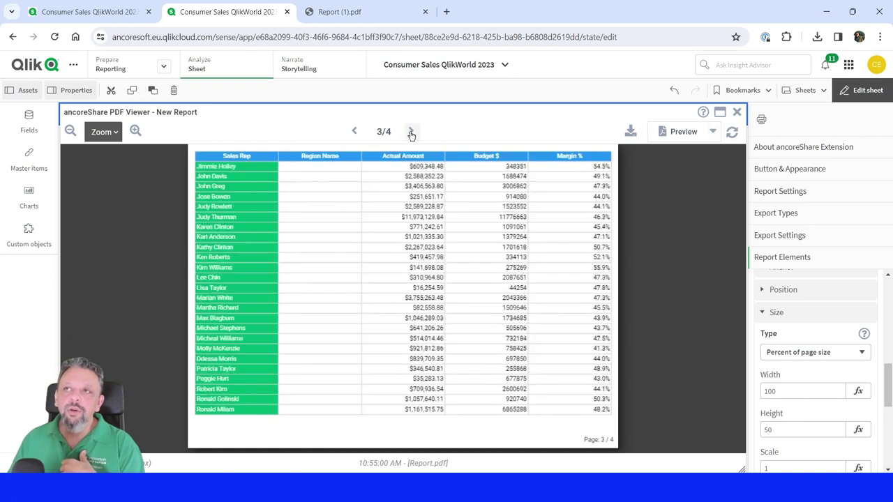
pyautogui.click(411, 131)
pyautogui.click(353, 131)
pyautogui.click(354, 131)
pyautogui.click(354, 131)
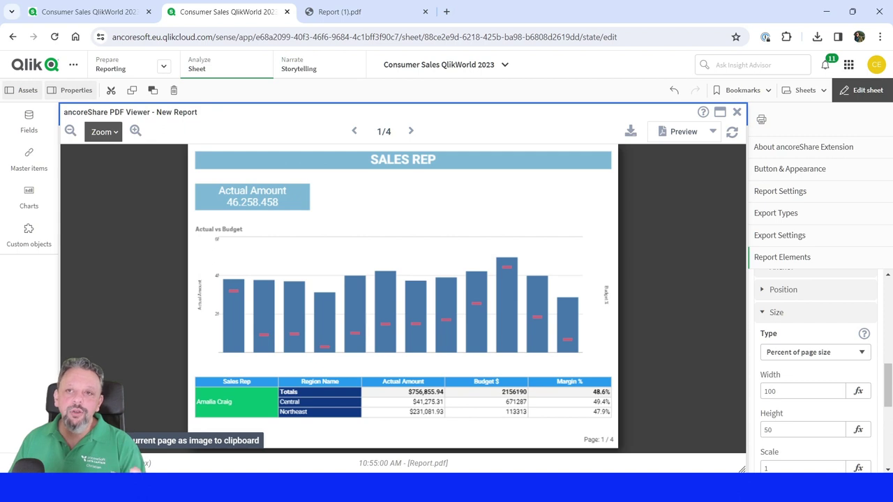
# Save report page 1 as Report-page-1.png, view it in Photos, then close it
pyautogui.click(122, 463)
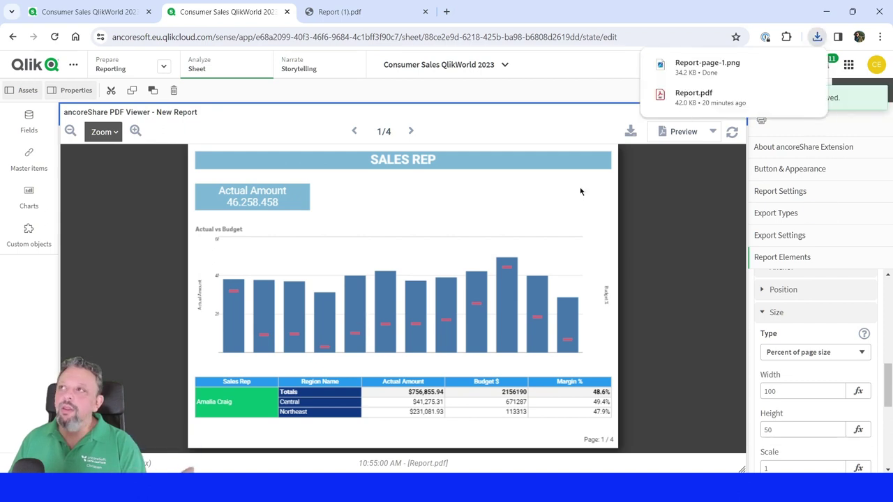
pyautogui.click(689, 65)
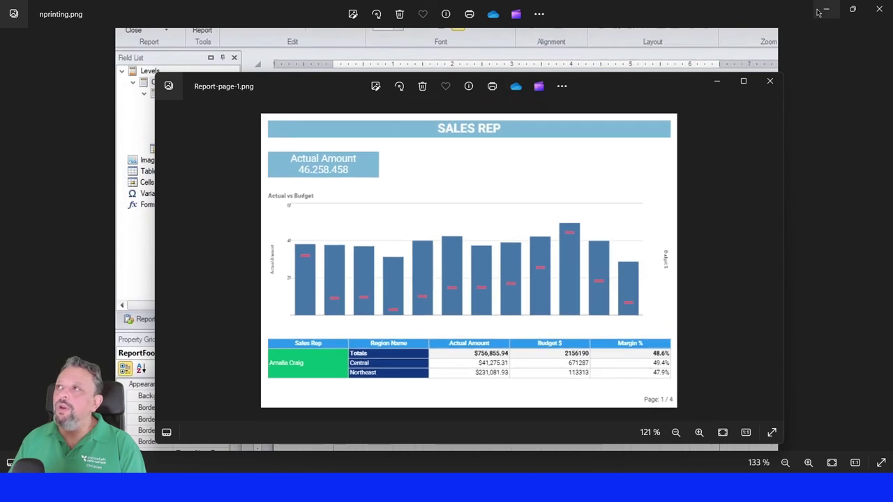
pyautogui.click(769, 81)
pyautogui.click(826, 8)
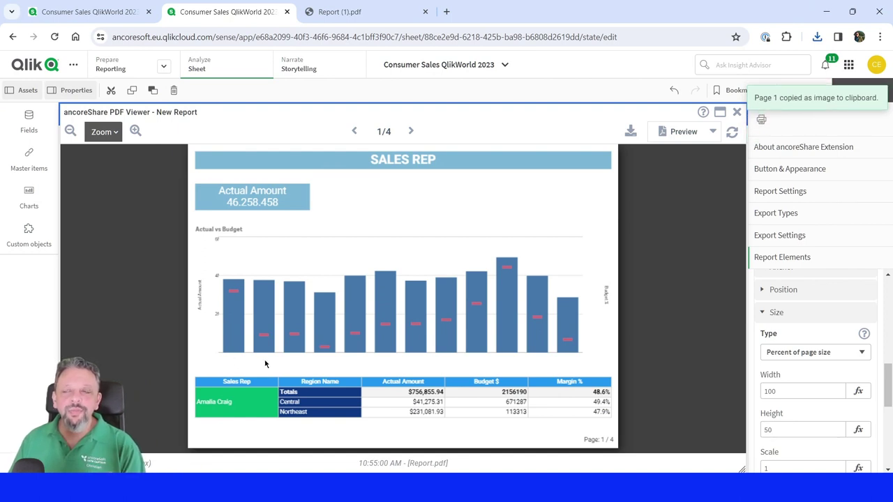
# Close the PDF viewer, exit sheet editing and export New Report
pyautogui.click(737, 112)
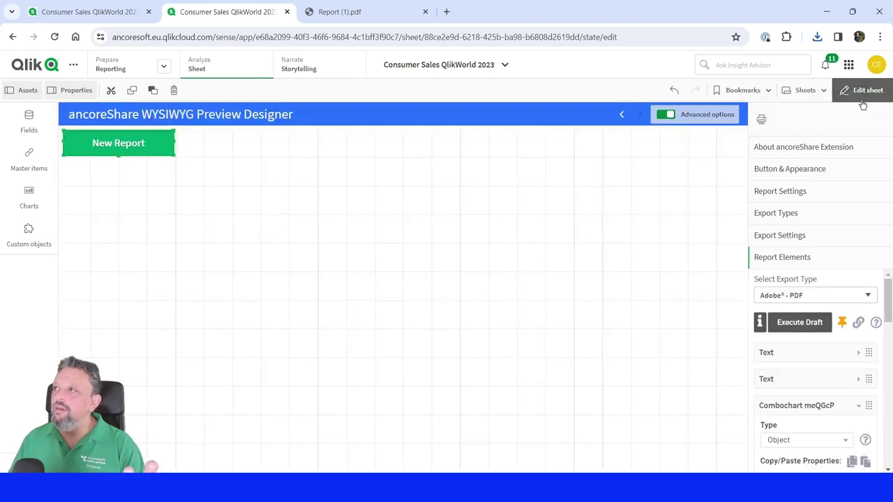
pyautogui.click(863, 98)
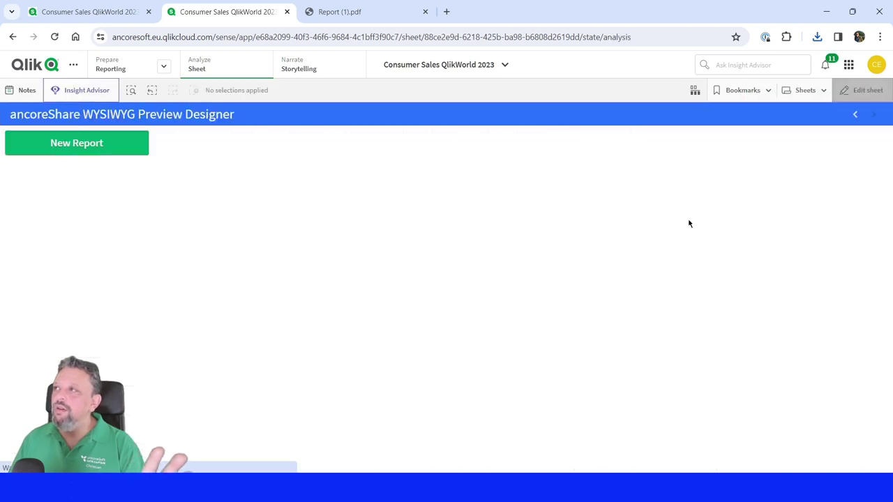
pyautogui.click(66, 153)
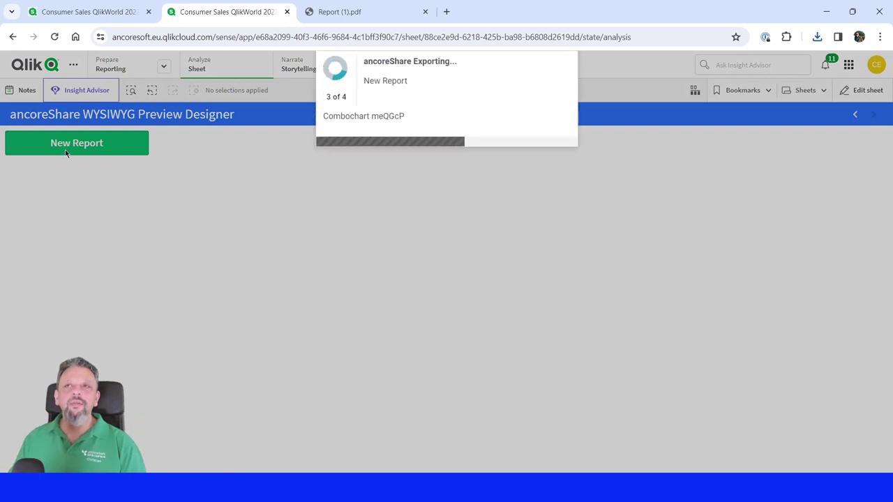